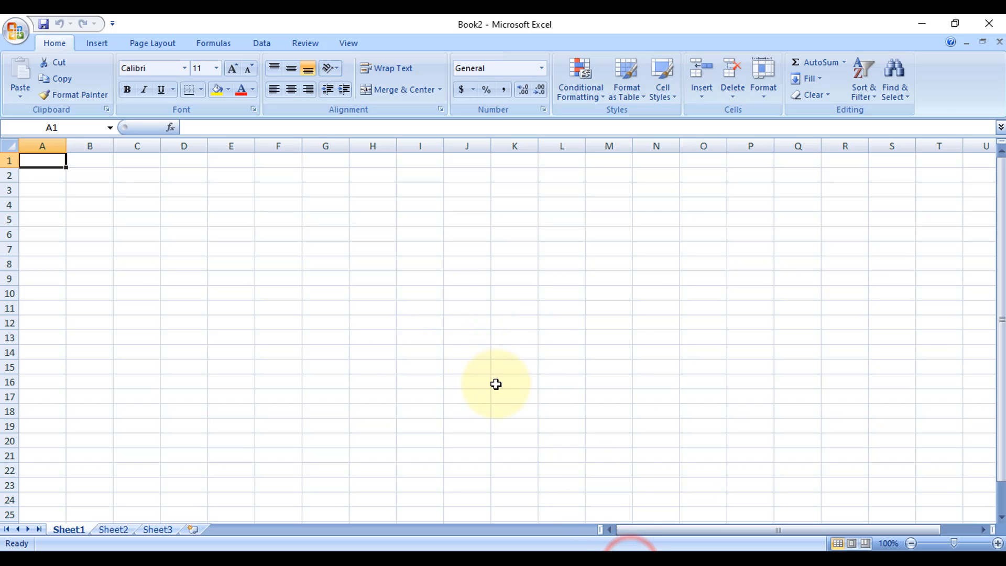
pyautogui.scroll(7, 494, 387)
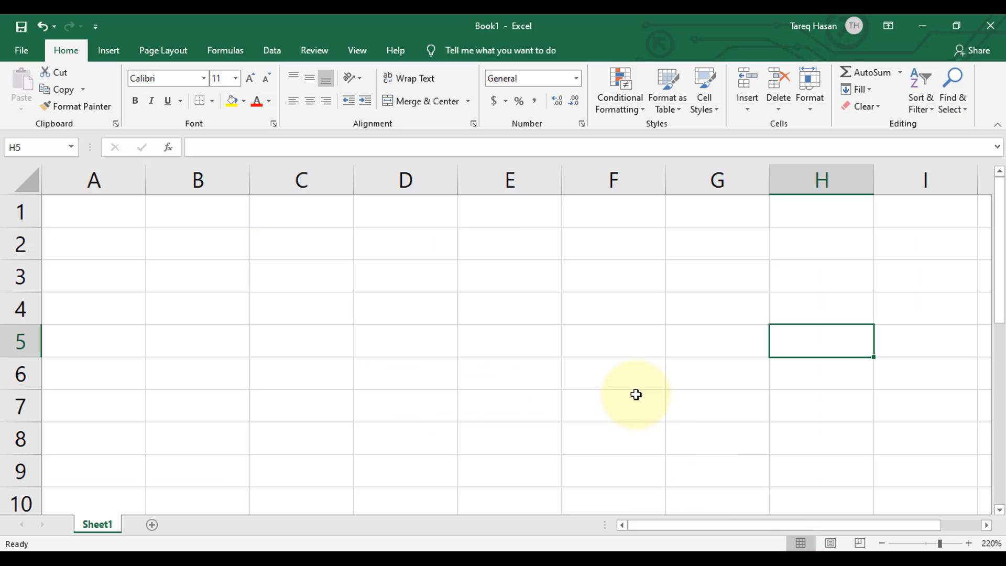
pyautogui.click(531, 348)
pyautogui.click(119, 210)
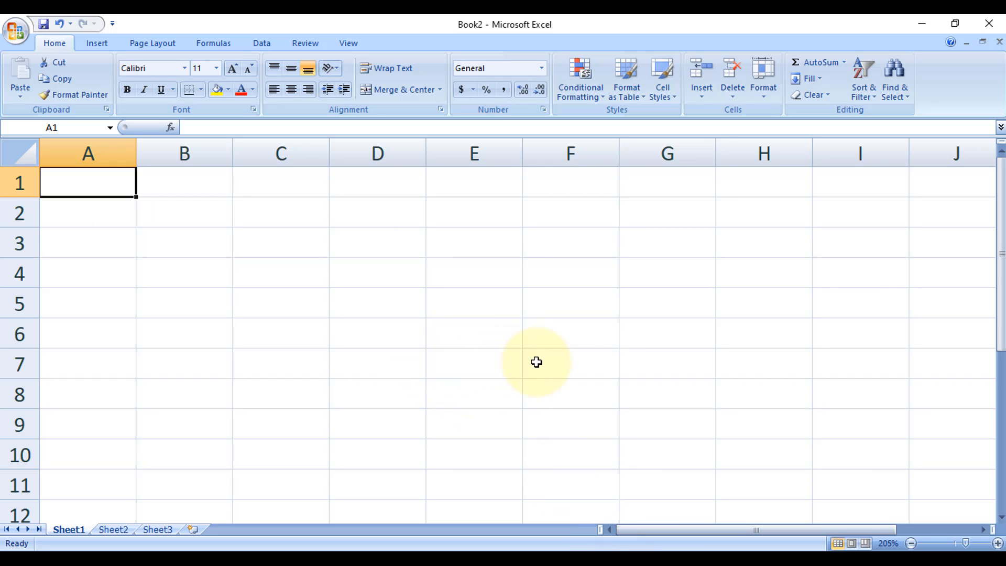
pyautogui.click(448, 347)
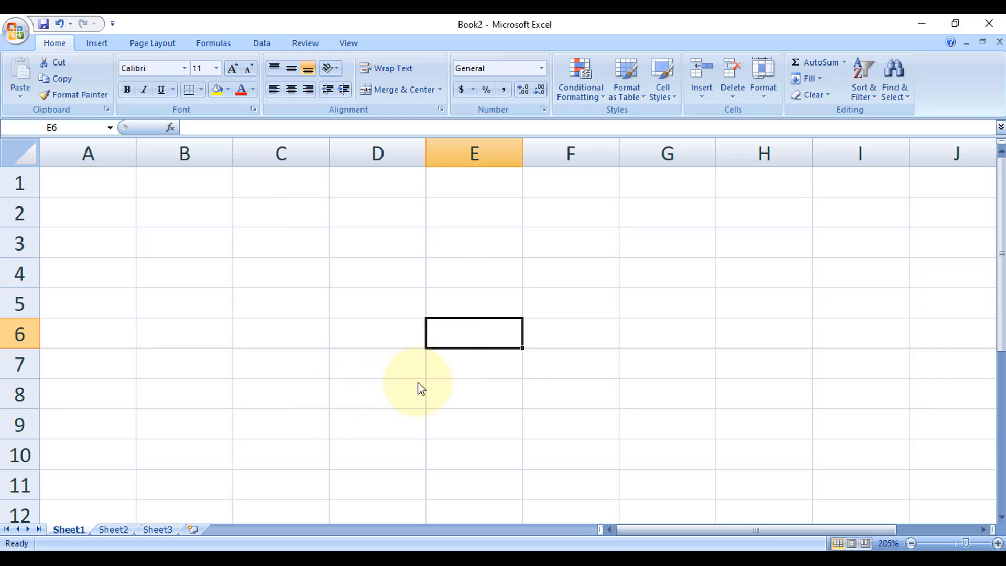
pyautogui.scroll(4, 418, 385)
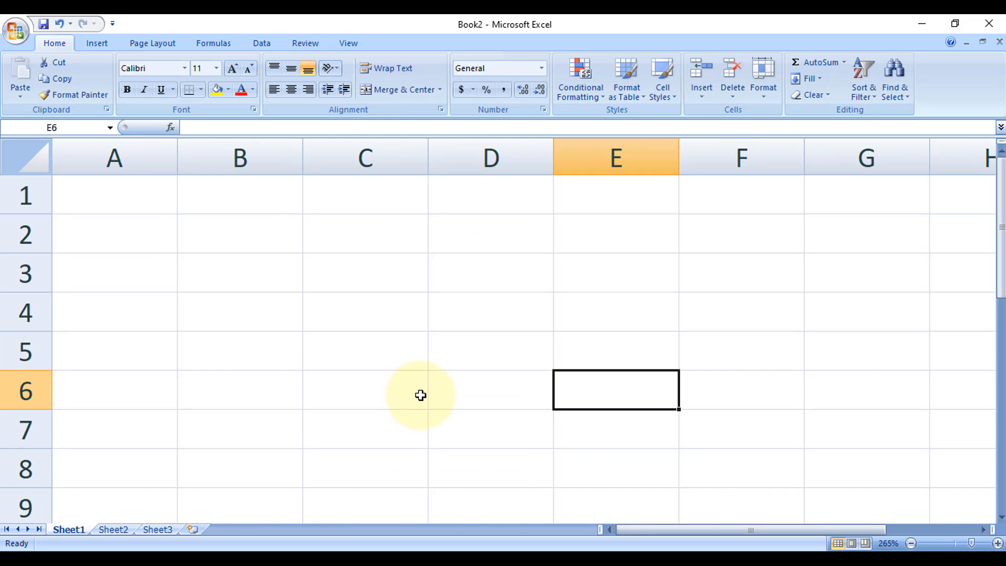
# - Enter the column headings SL, NAME, ROLL, MARK, GRADE and POINT in cells A1 to F1
pyautogui.click(135, 197)
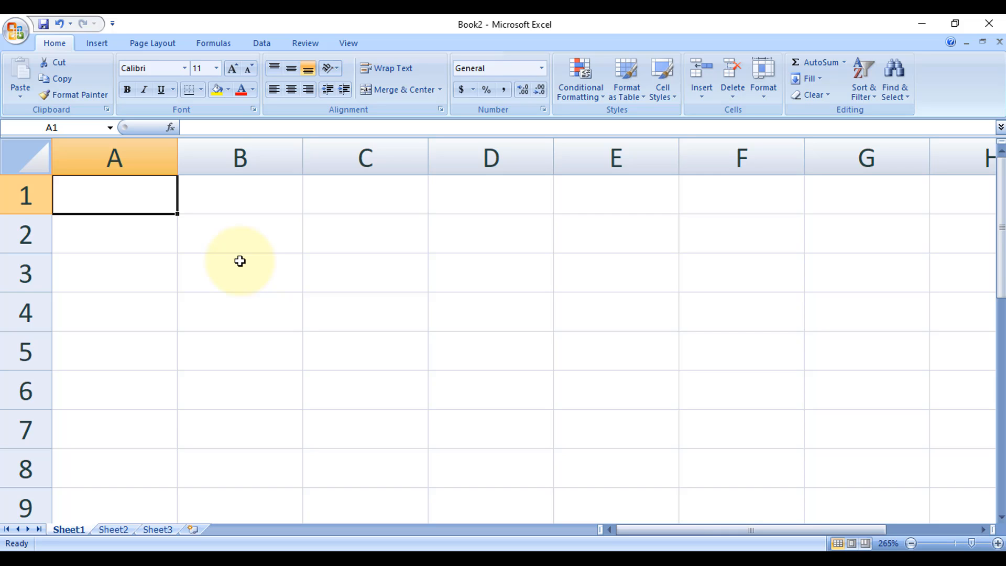
pyautogui.write('S')
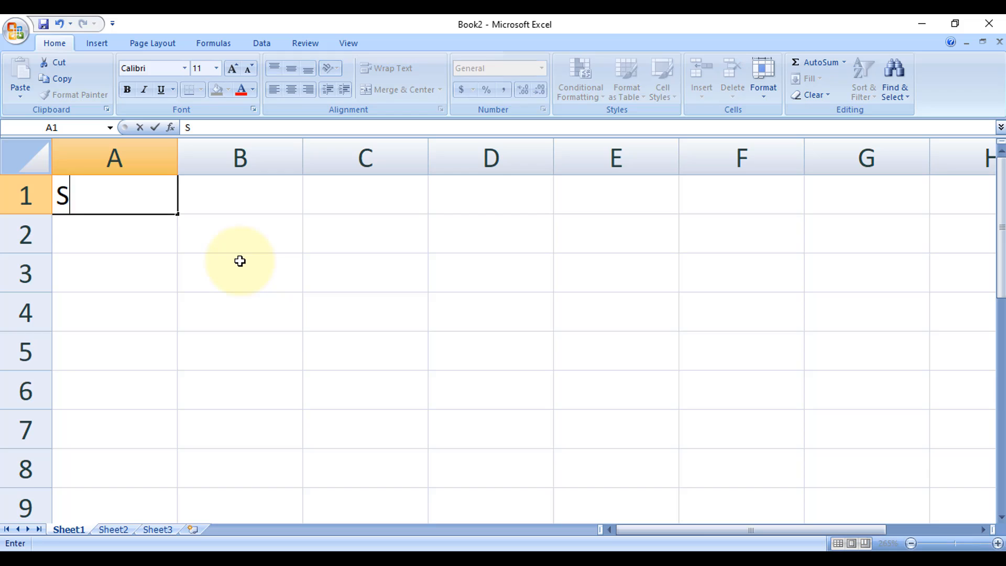
pyautogui.write('L')
pyautogui.press('Tab')
pyautogui.write('NAME')
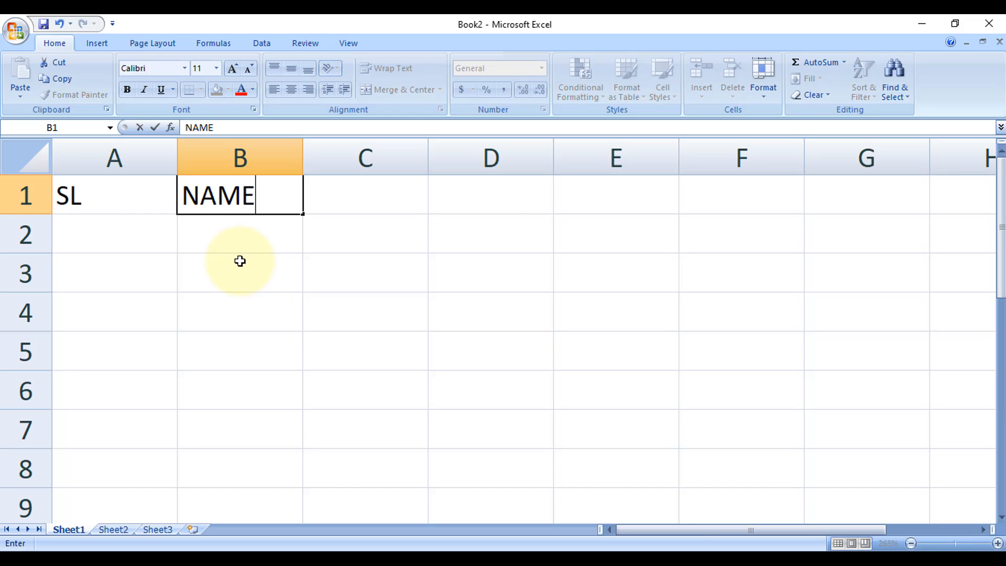
pyautogui.press('Tab')
pyautogui.write('ROLL')
pyautogui.press('Tab')
pyautogui.write('M')
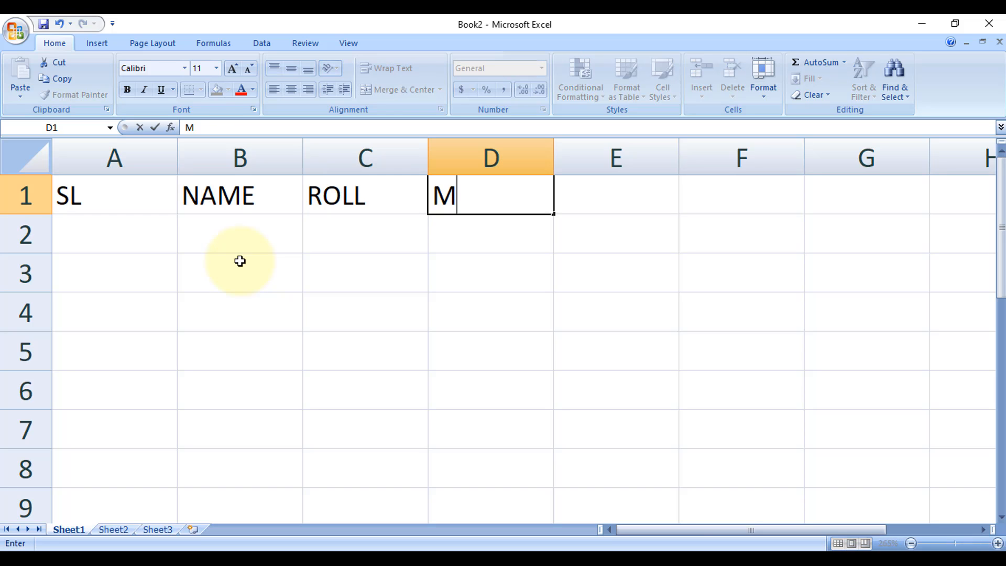
pyautogui.write('ARK')
pyautogui.press('Tab')
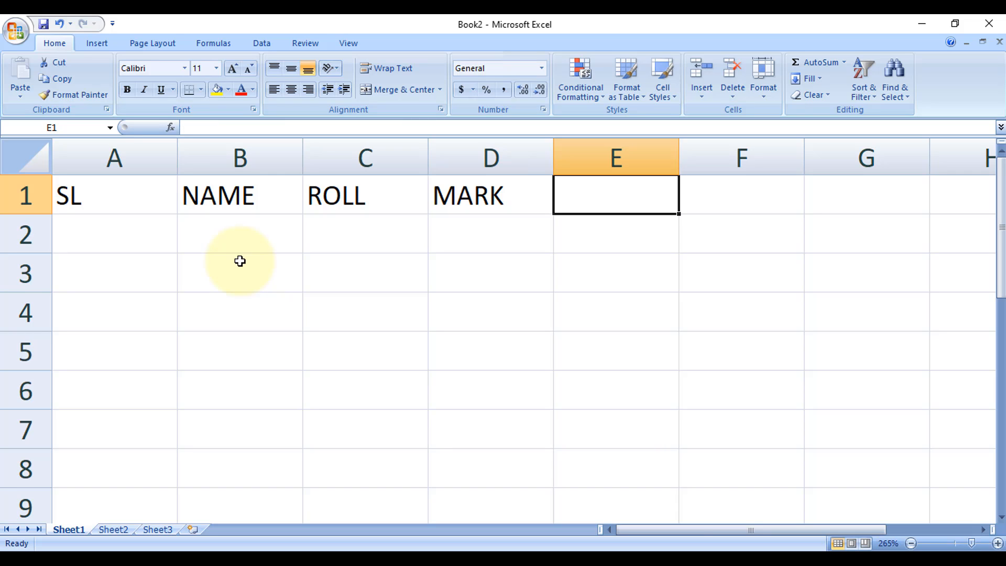
pyautogui.write('GRADE')
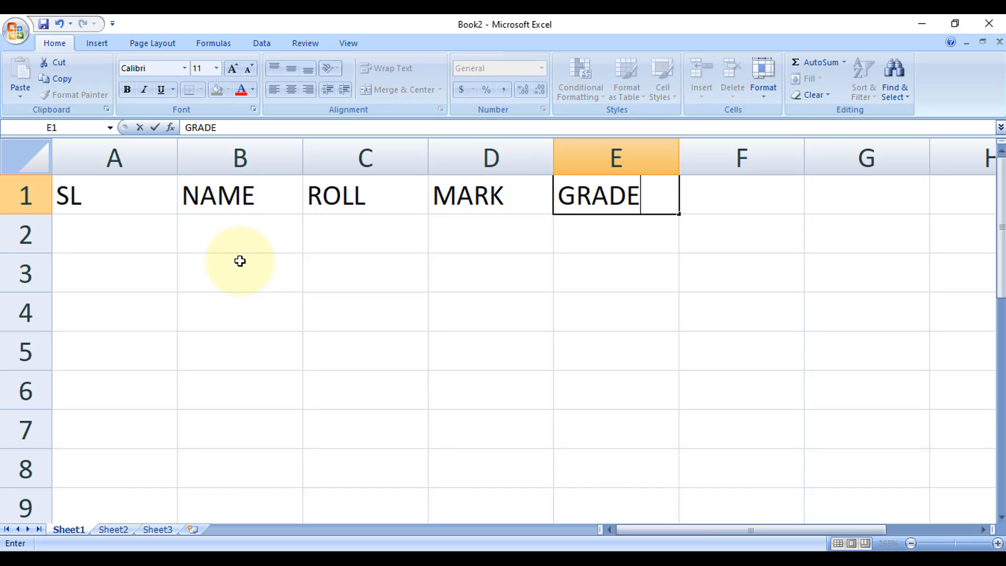
pyautogui.press('Tab')
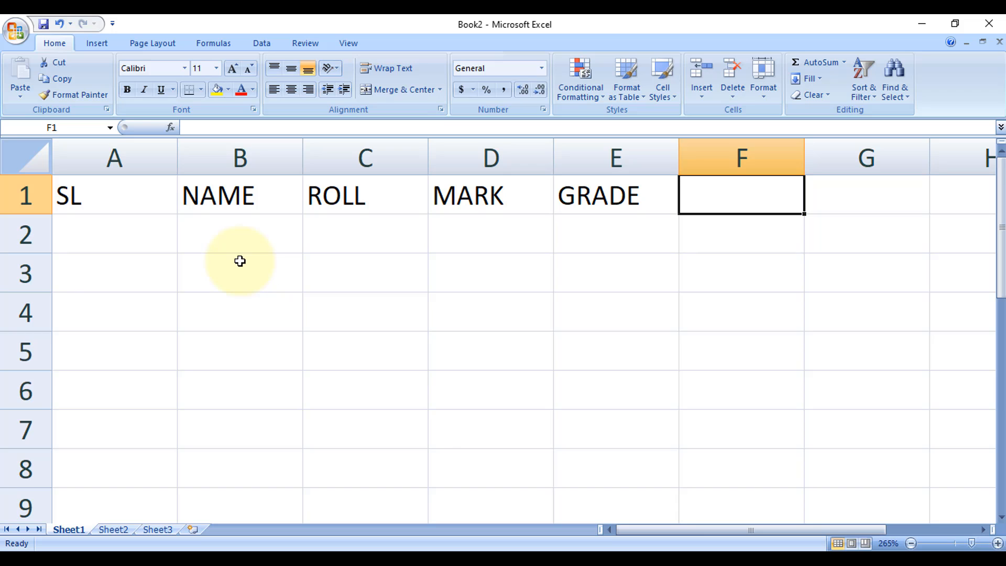
pyautogui.write('POINT')
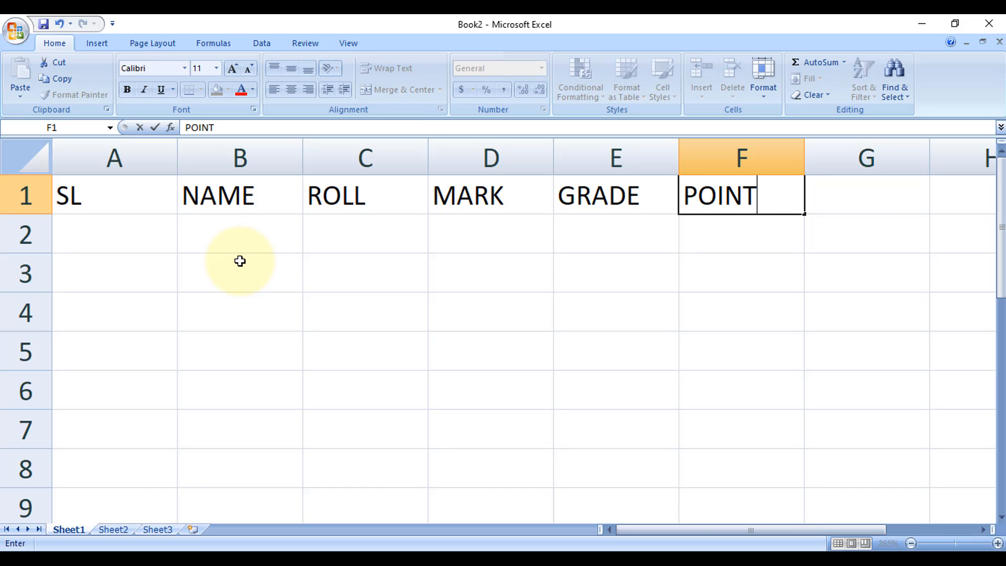
pyautogui.click(632, 285)
# - Narrow column A so the SL column takes up less width than the other columns
pyautogui.scroll(2, 632, 288)
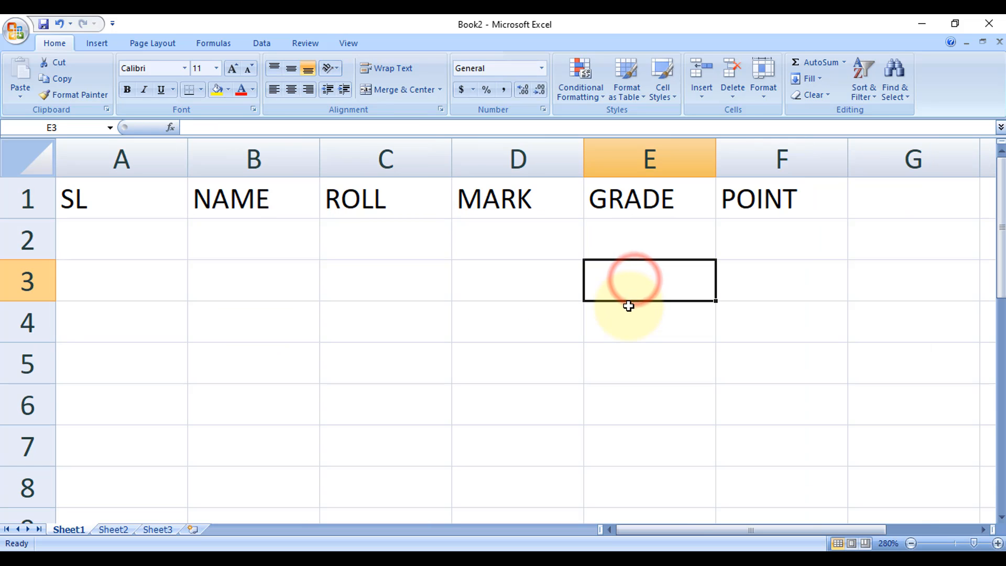
pyautogui.scroll(1, 631, 312)
pyautogui.click(591, 340)
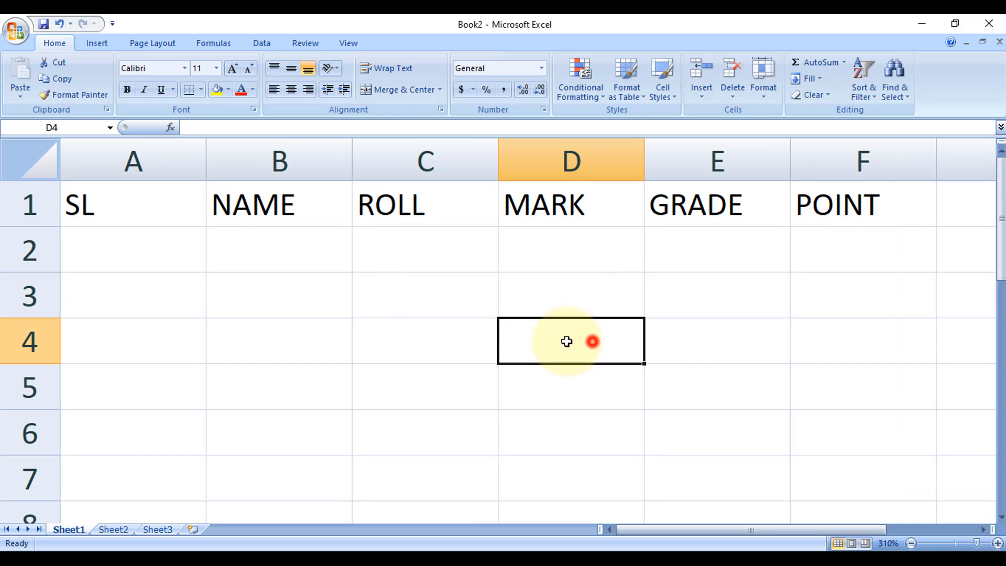
pyautogui.moveTo(152, 201); pyautogui.dragTo(869, 209)
pyautogui.click(880, 312)
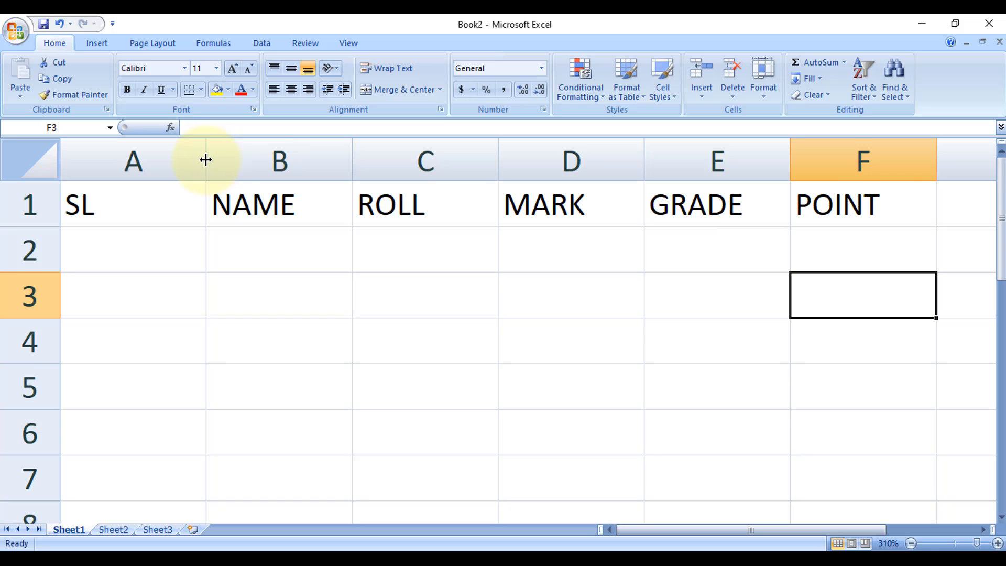
pyautogui.moveTo(205, 160); pyautogui.dragTo(159, 161)
# - Enter 1 in A2 and fill the series down to A6 to number the rows 1 to 5
pyautogui.click(117, 252)
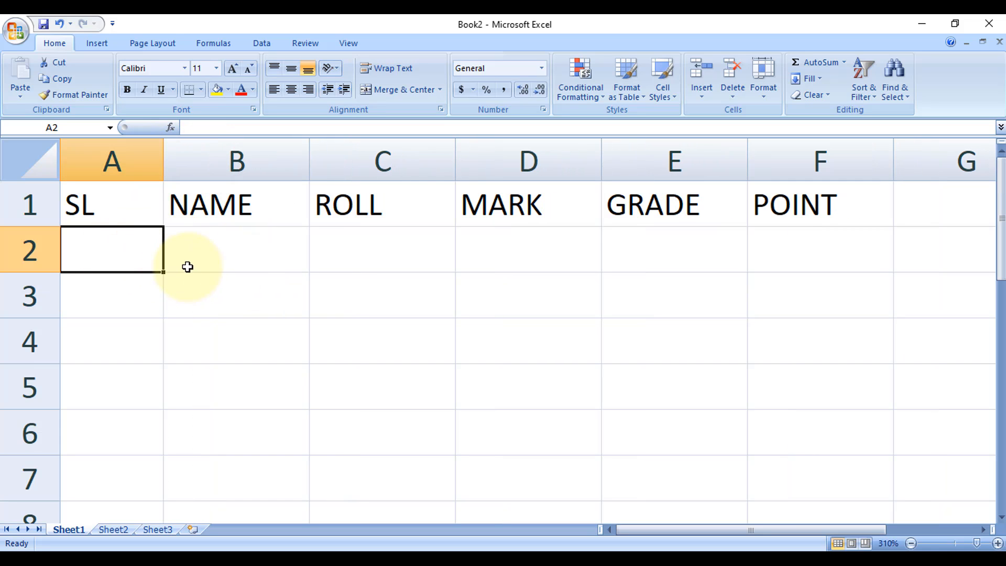
pyautogui.write('1')
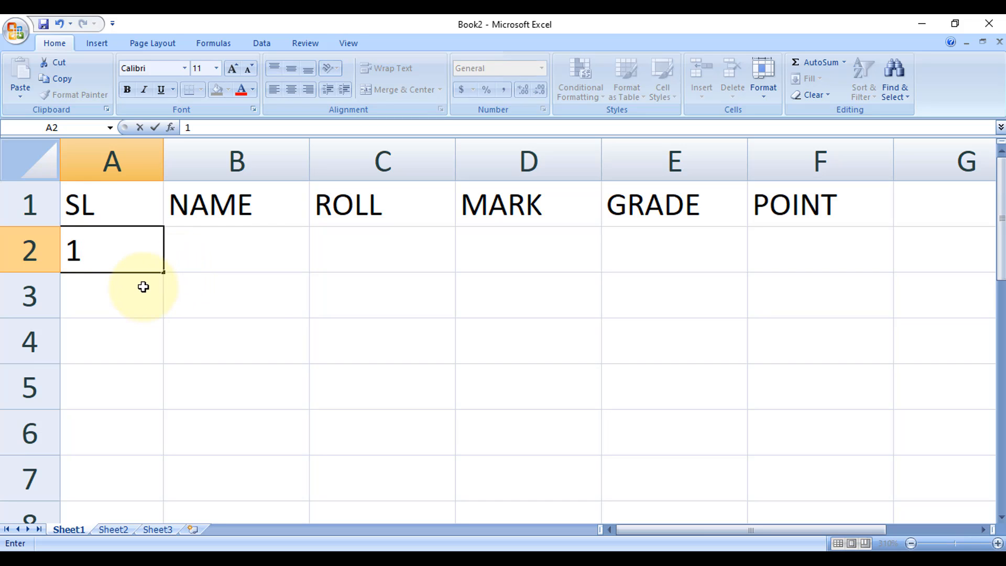
pyautogui.click(255, 303)
pyautogui.click(146, 250)
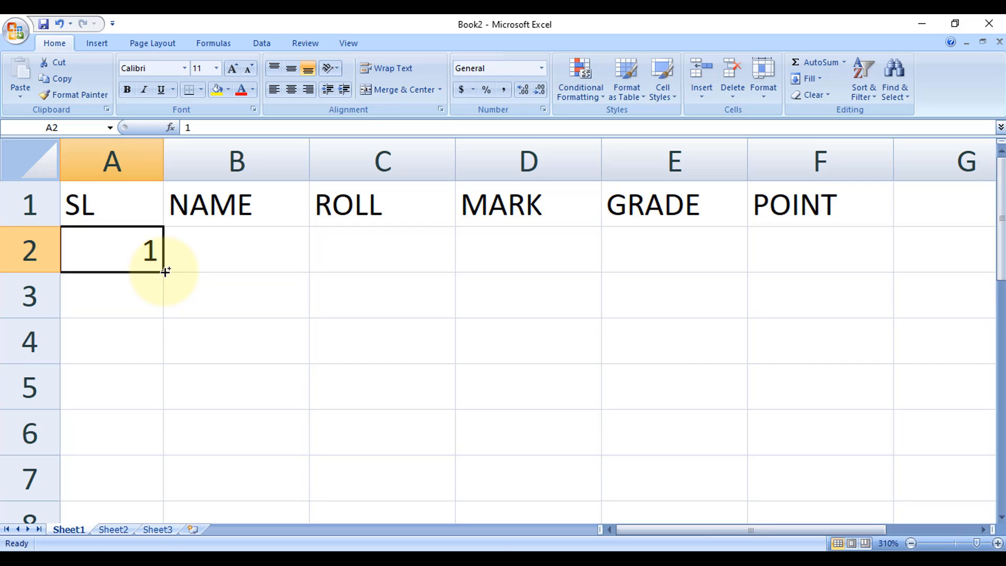
pyautogui.moveTo(165, 272); pyautogui.dragTo(157, 445)
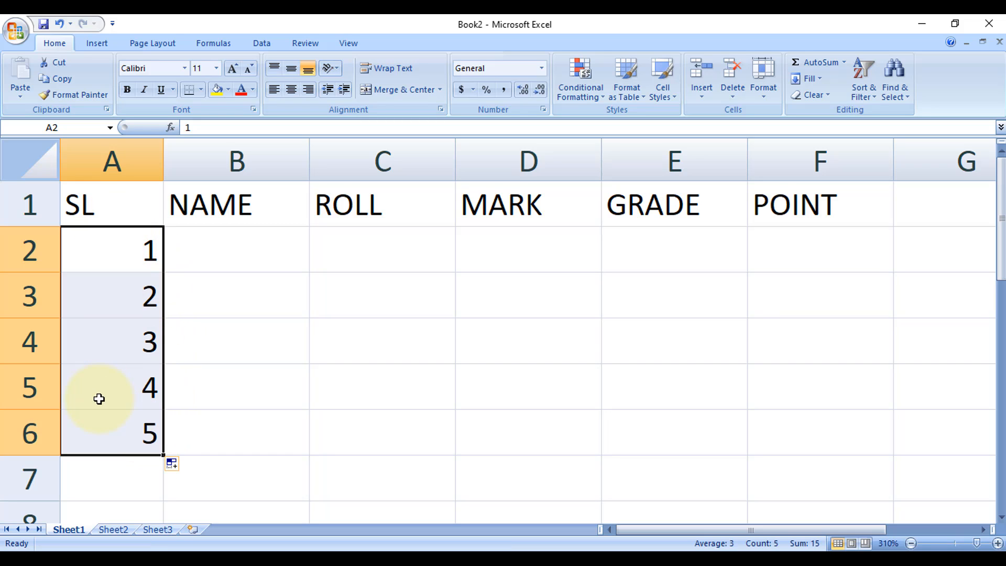
pyautogui.click(215, 400)
# - Centre the SL column entries in A1:A6 and the remaining headings in B1:F1 horizontally
pyautogui.moveTo(115, 205); pyautogui.dragTo(112, 428)
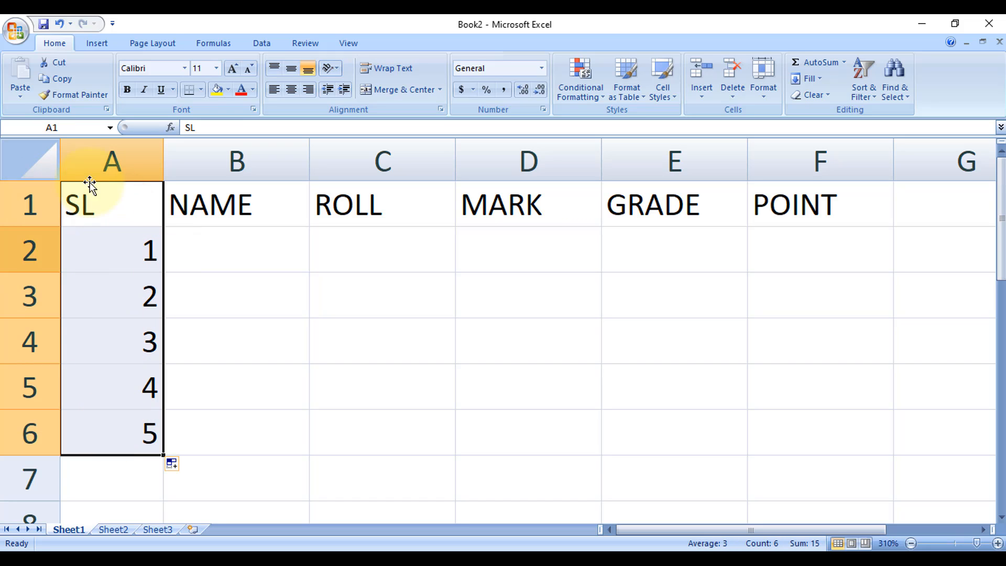
pyautogui.click(297, 90)
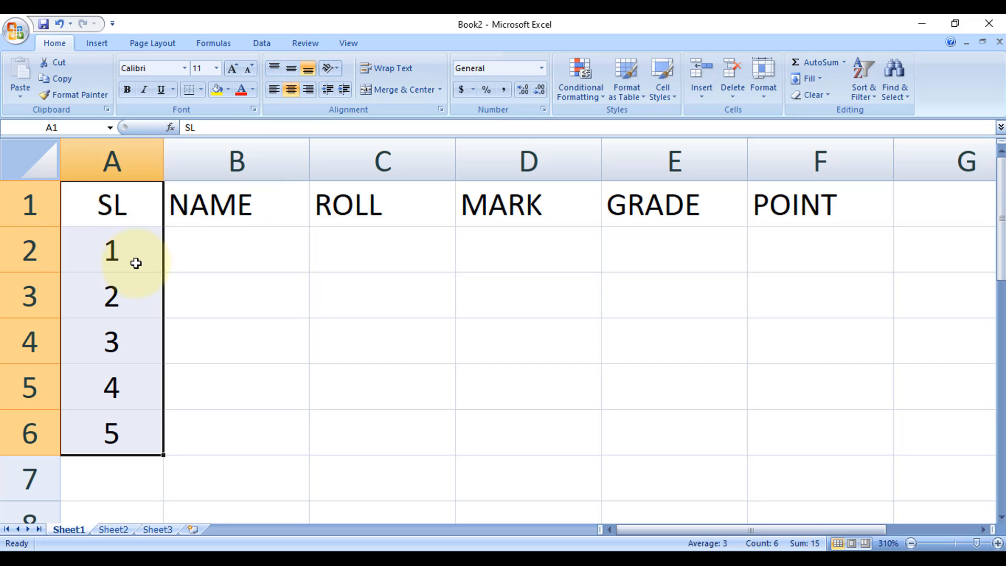
pyautogui.click(346, 292)
pyautogui.moveTo(220, 204); pyautogui.dragTo(807, 201)
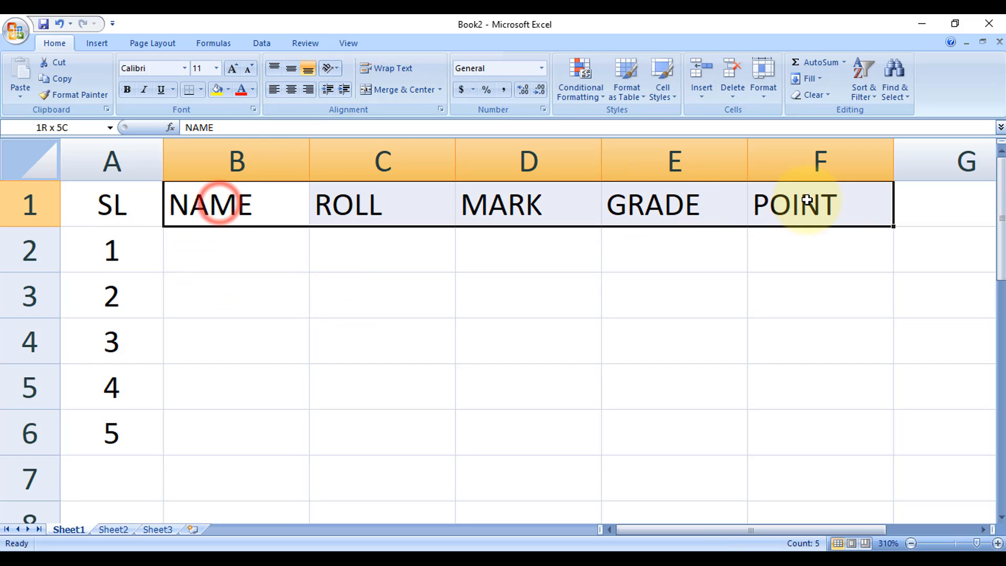
pyautogui.click(294, 89)
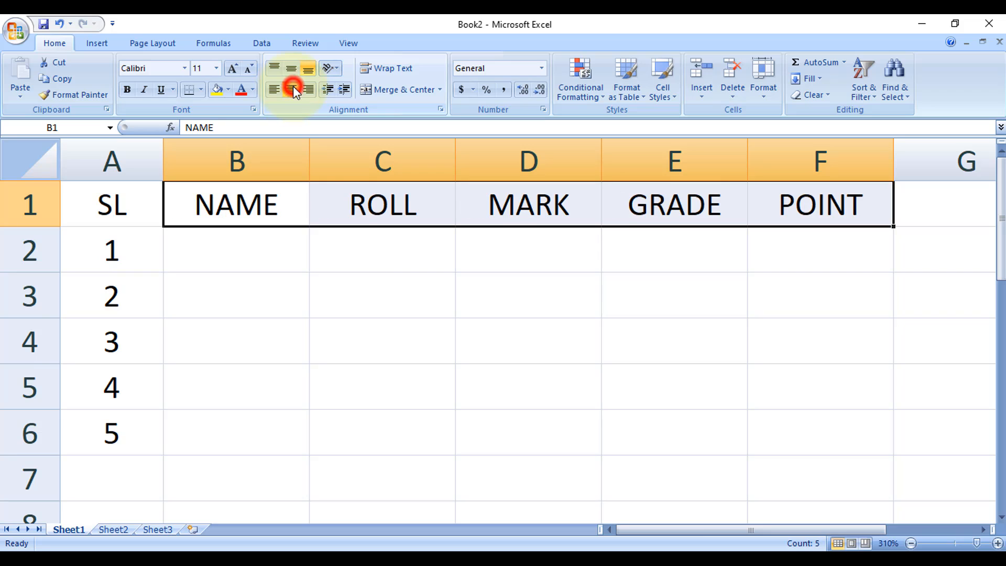
# - Enter a student's first name in each cell from B2 to B6, alternating between two names
pyautogui.click(249, 268)
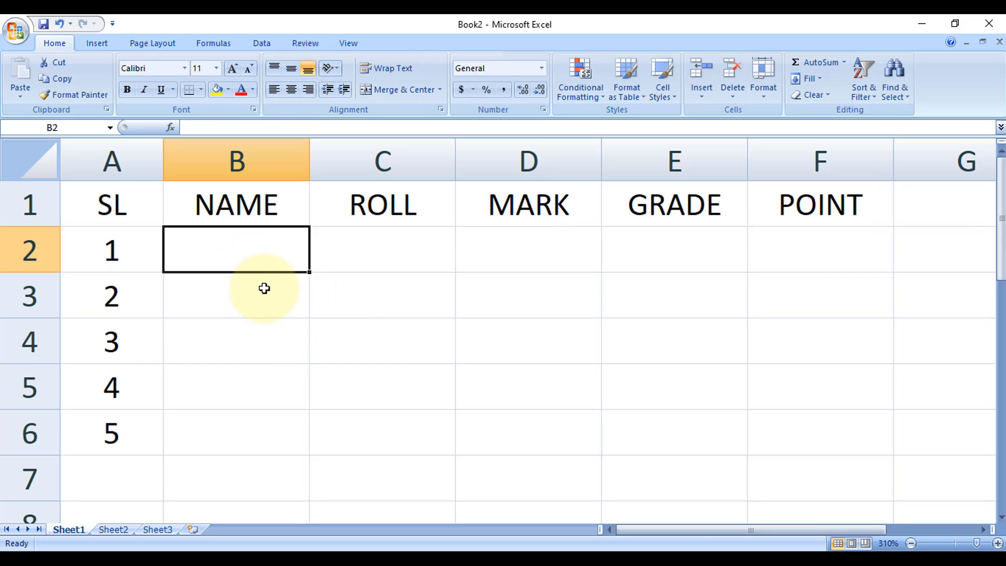
pyautogui.write('TAREQ')
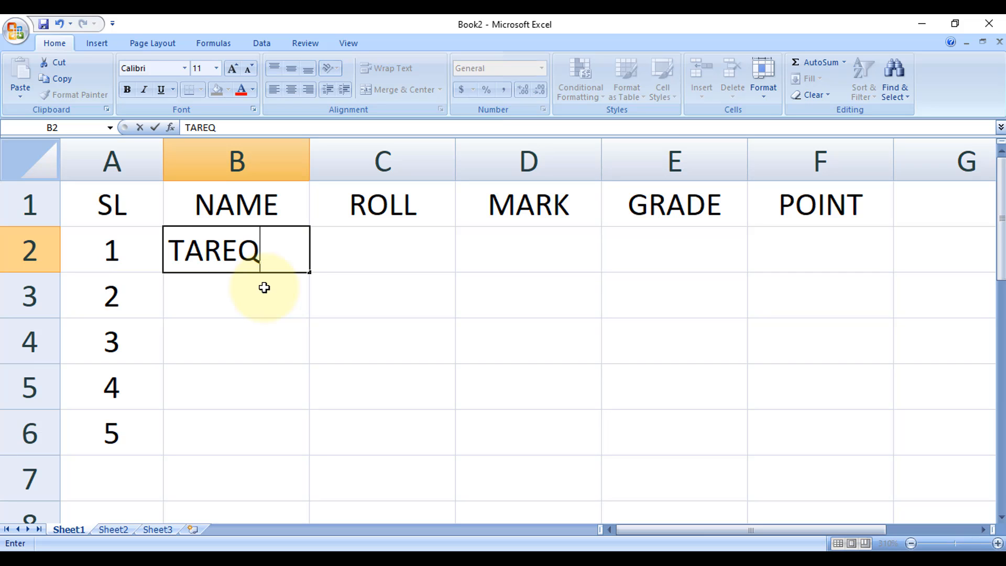
pyautogui.press('Return')
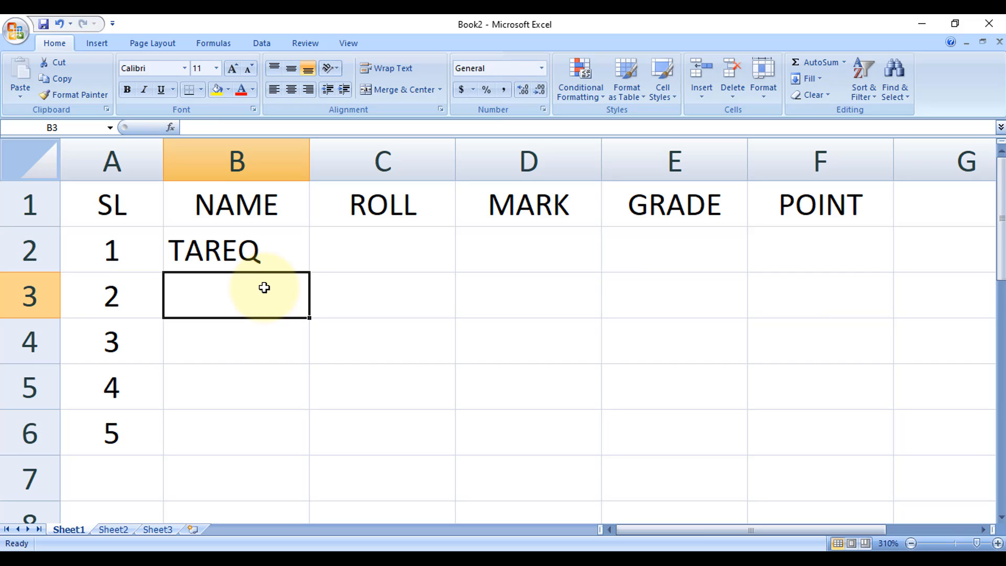
pyautogui.write('SA')
pyautogui.press('BackSpace')
pyautogui.press('BackSpace')
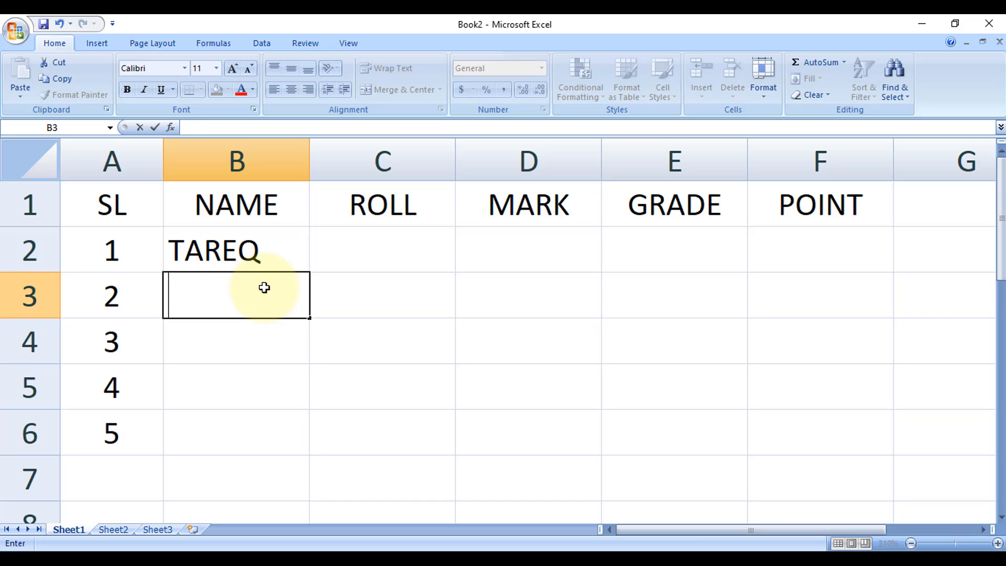
pyautogui.write('HASAN')
pyautogui.press('Return')
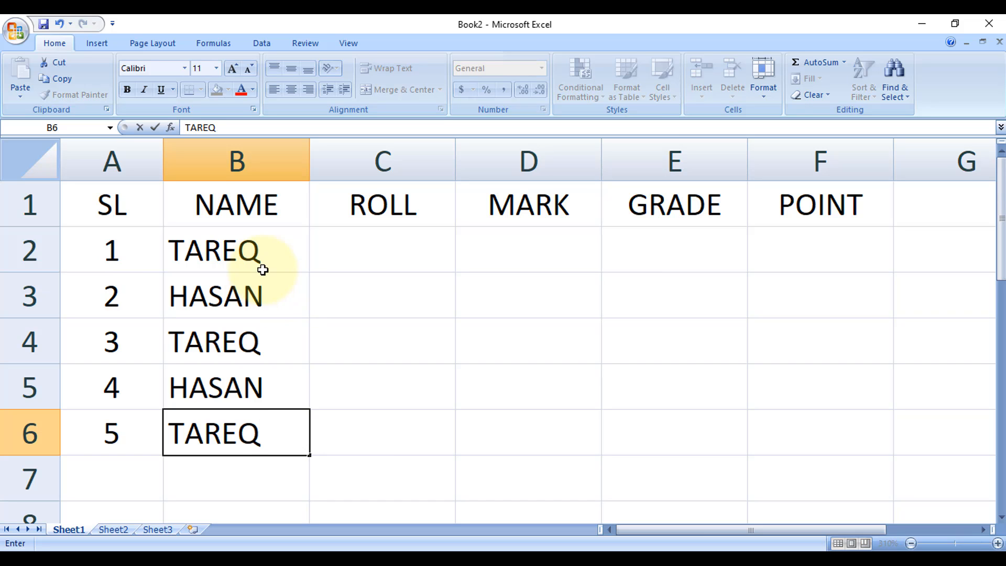
# - Centre the student names in B2:B6 horizontally
pyautogui.moveTo(237, 253); pyautogui.dragTo(263, 435)
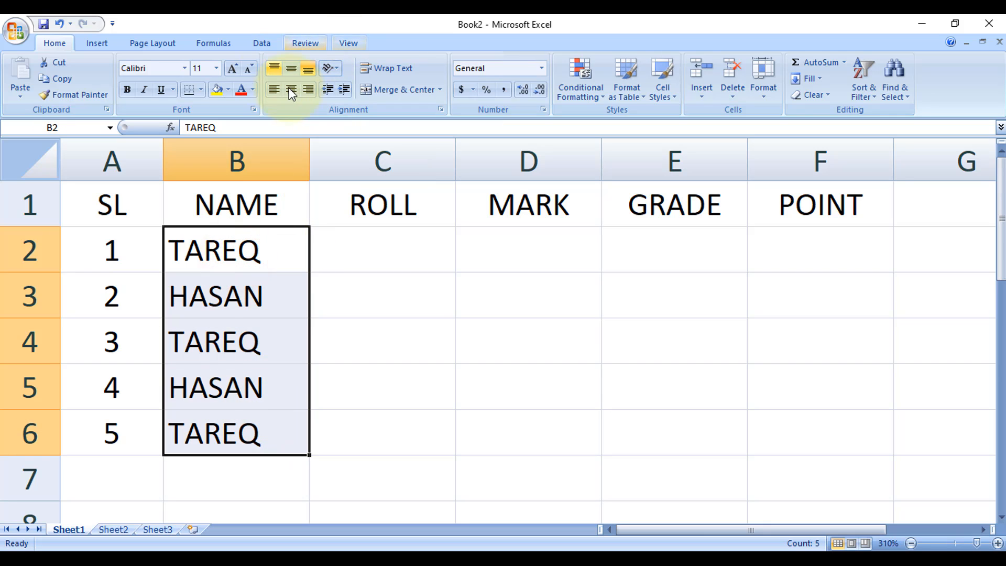
pyautogui.click(307, 90)
pyautogui.click(392, 257)
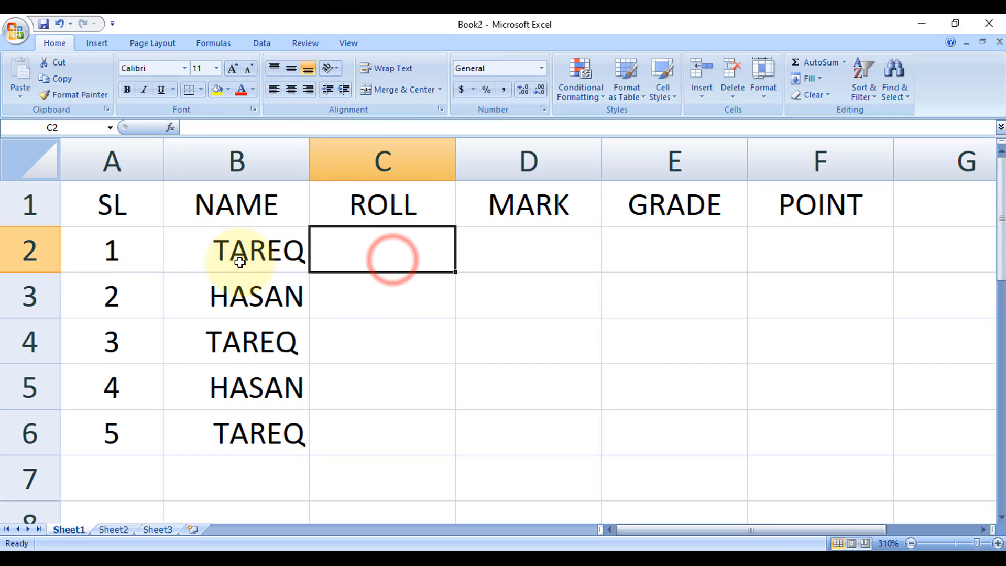
pyautogui.moveTo(240, 259); pyautogui.dragTo(256, 431)
pyautogui.click(291, 90)
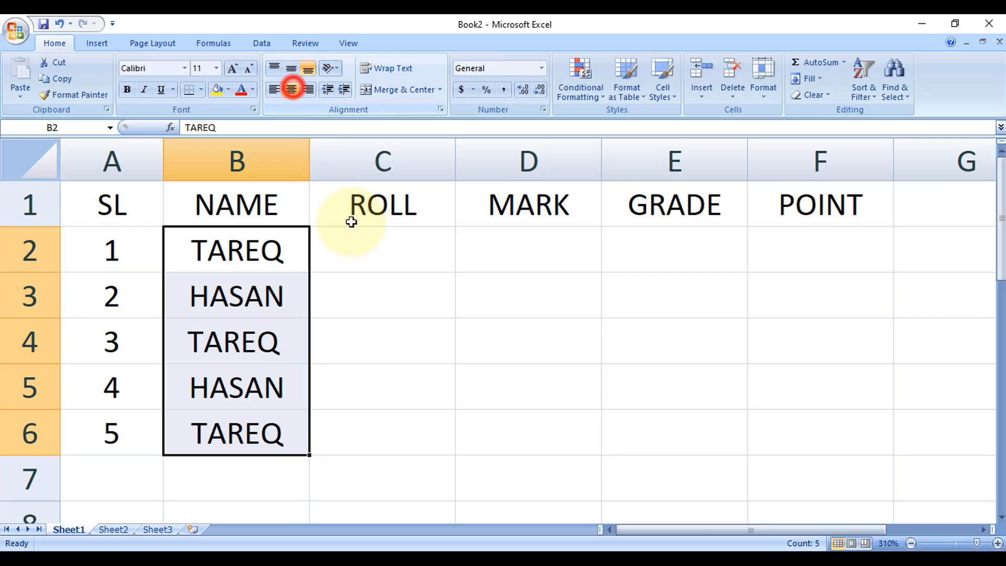
# - Fill C2:C6 with the roll numbers 1001 to 1005 as a series and centre them horizontally
pyautogui.click(367, 246)
pyautogui.write('1001')
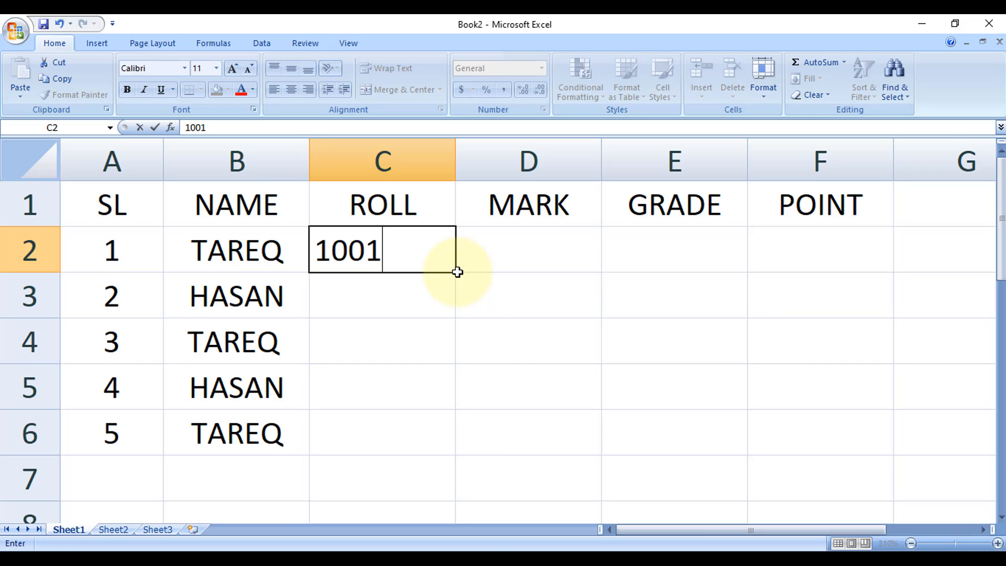
pyautogui.moveTo(458, 273); pyautogui.dragTo(452, 451)
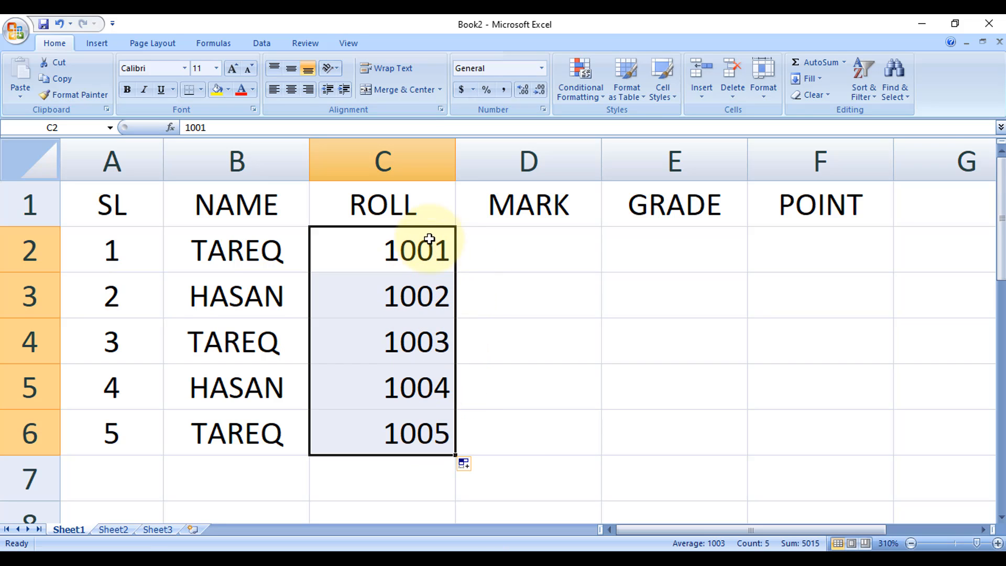
pyautogui.click(291, 90)
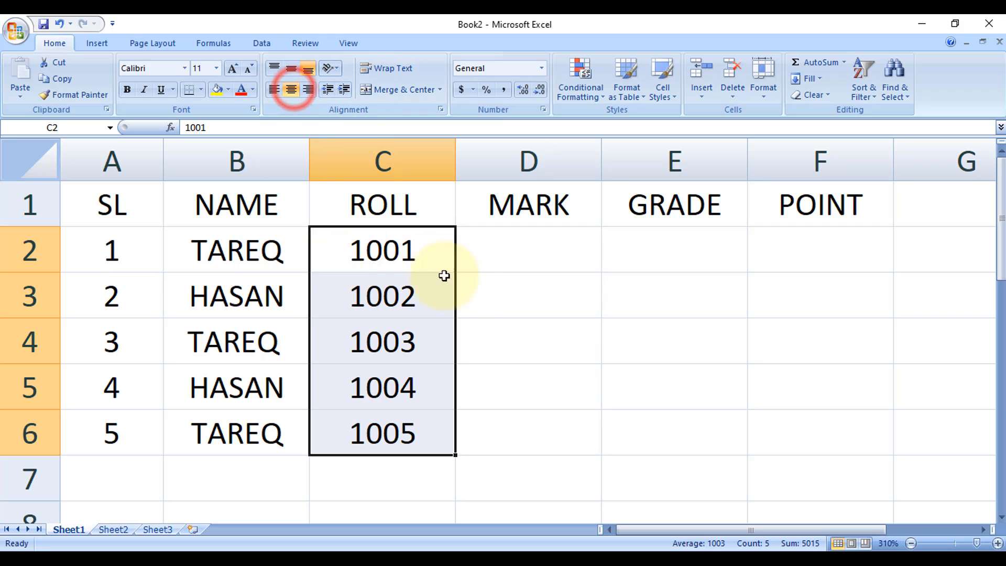
pyautogui.click(542, 245)
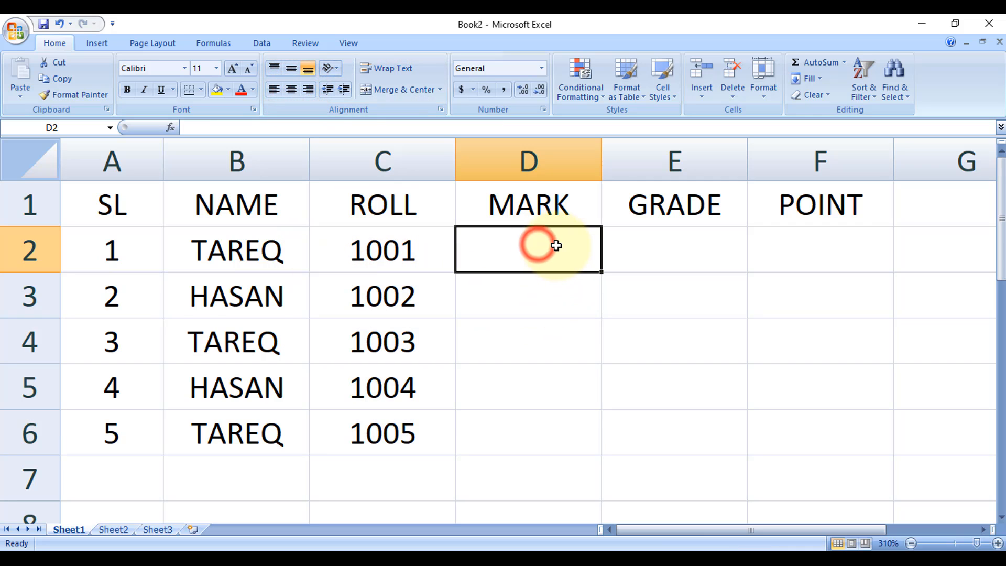
# - Enter the marks 88, 77, 66, 55 and 44 in cells D2 to D6
pyautogui.write('88')
pyautogui.press('Return')
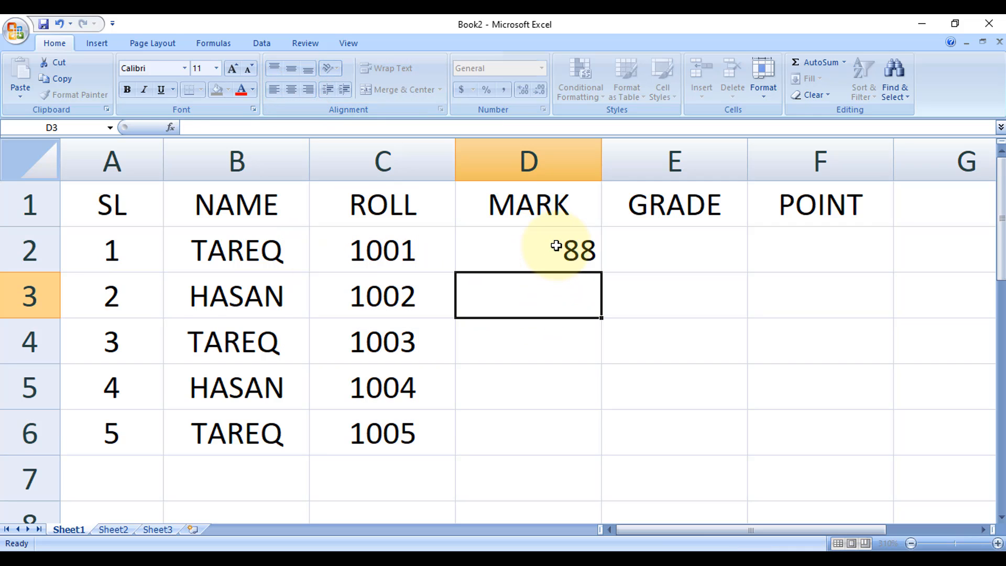
pyautogui.write('77')
pyautogui.press('Return')
pyautogui.write('66')
pyautogui.press('Return')
pyautogui.write('55')
pyautogui.press('Return')
pyautogui.write('44')
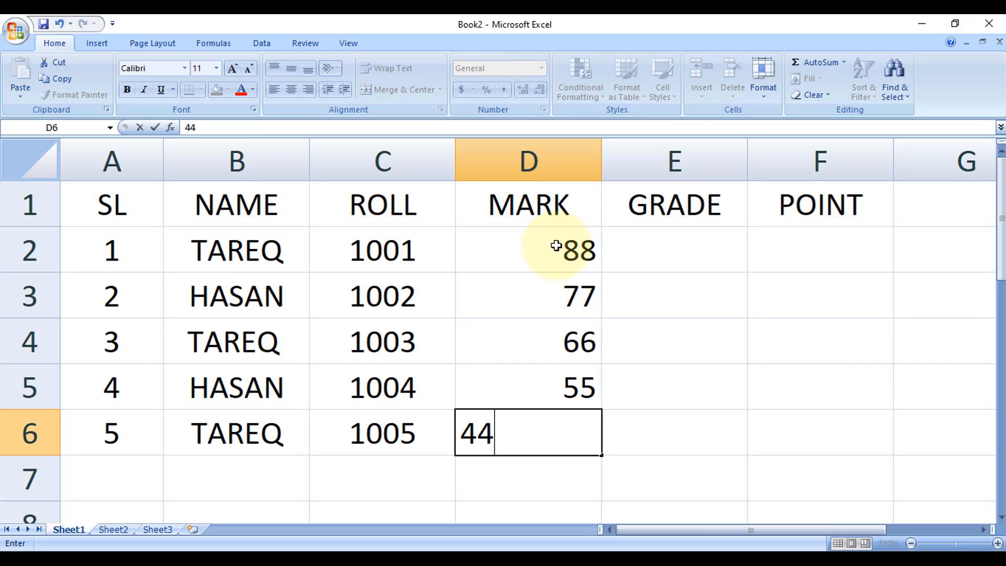
# - Centre the marks in D2:D6 horizontally
pyautogui.moveTo(556, 245); pyautogui.dragTo(574, 437)
pyautogui.click(292, 90)
pyautogui.click(712, 301)
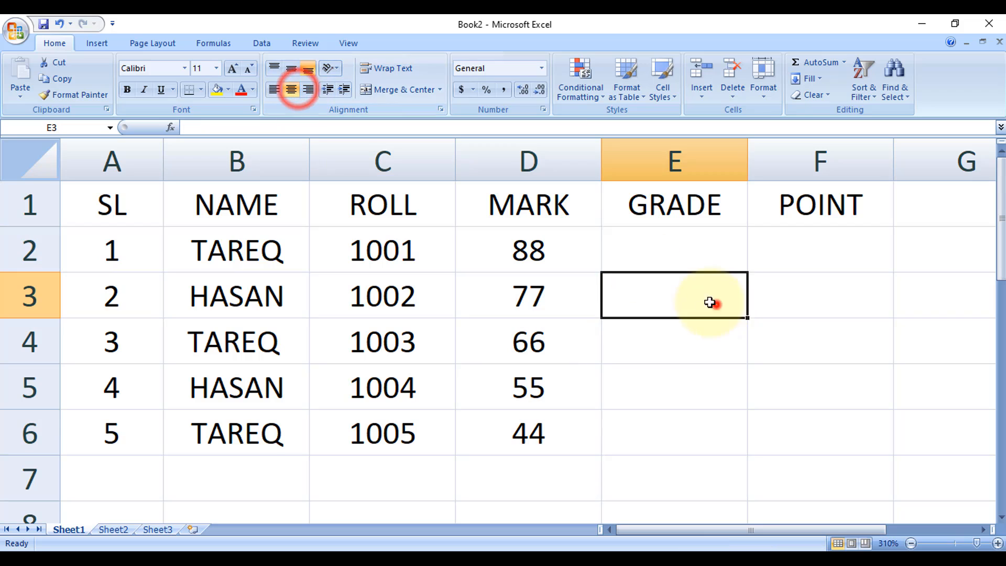
pyautogui.click(676, 239)
pyautogui.click(796, 246)
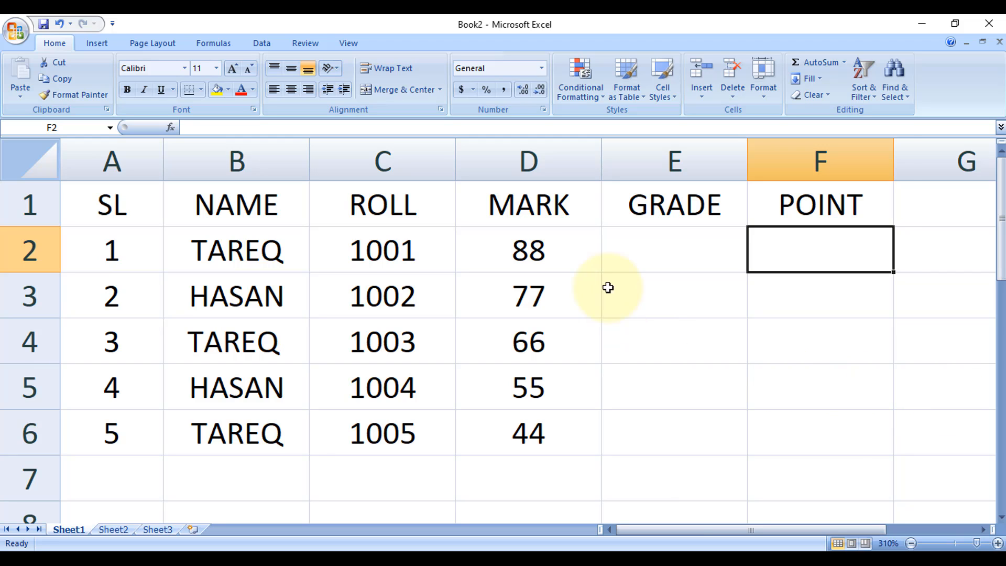
pyautogui.click(527, 255)
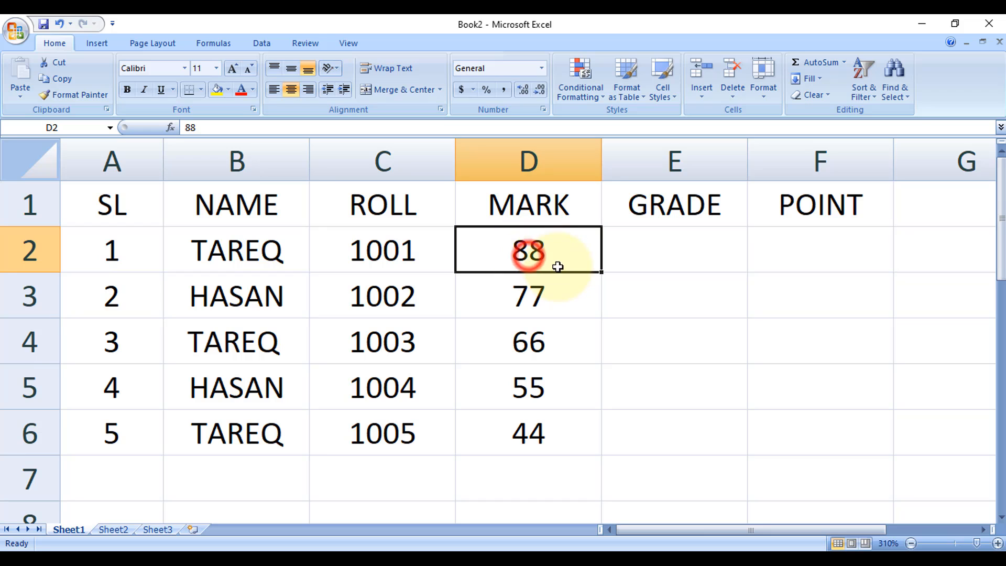
pyautogui.moveTo(528, 244); pyautogui.dragTo(507, 417)
pyautogui.click(671, 243)
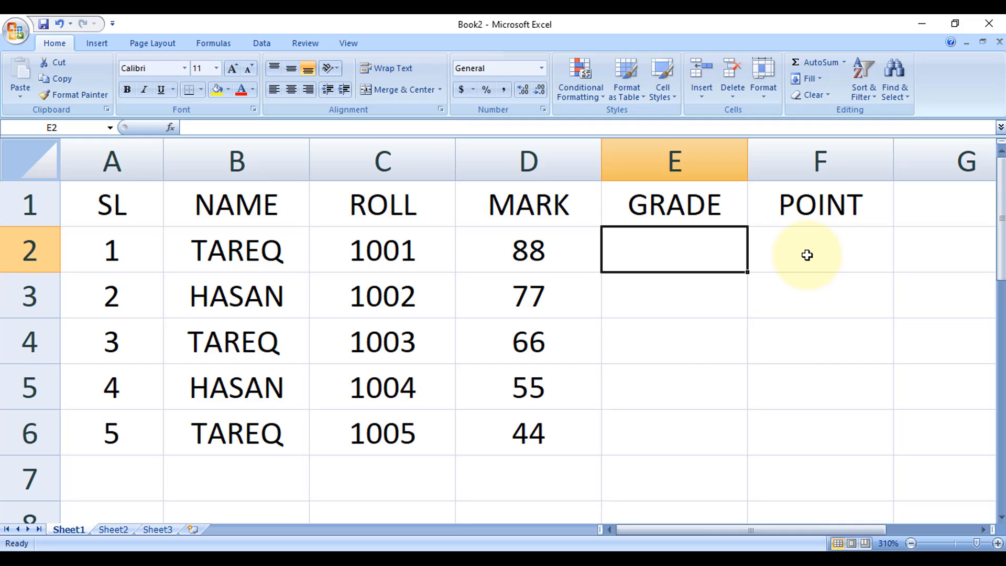
pyautogui.click(518, 252)
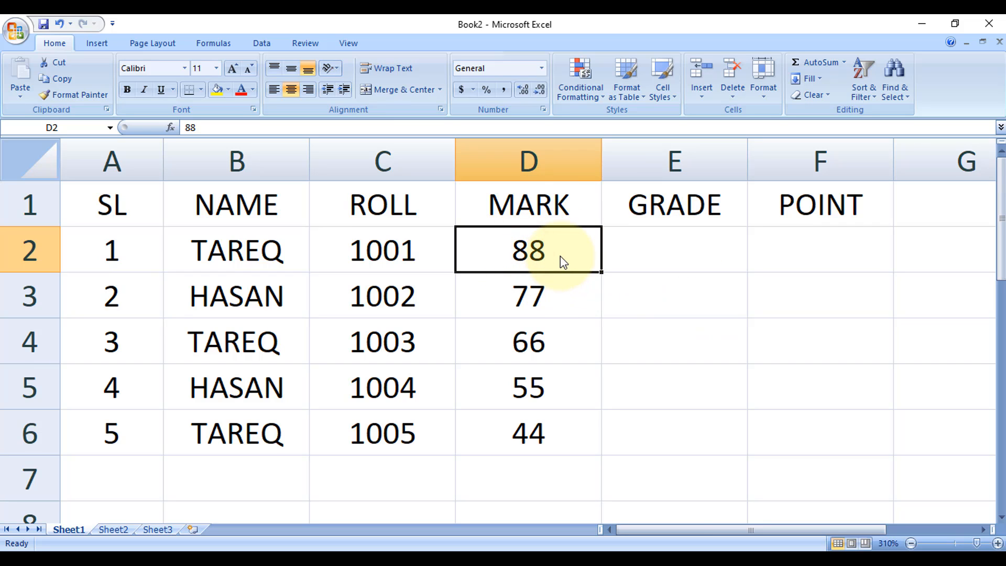
# - Start an IF formula in E2 with the logical test D2>=80
pyautogui.click(669, 253)
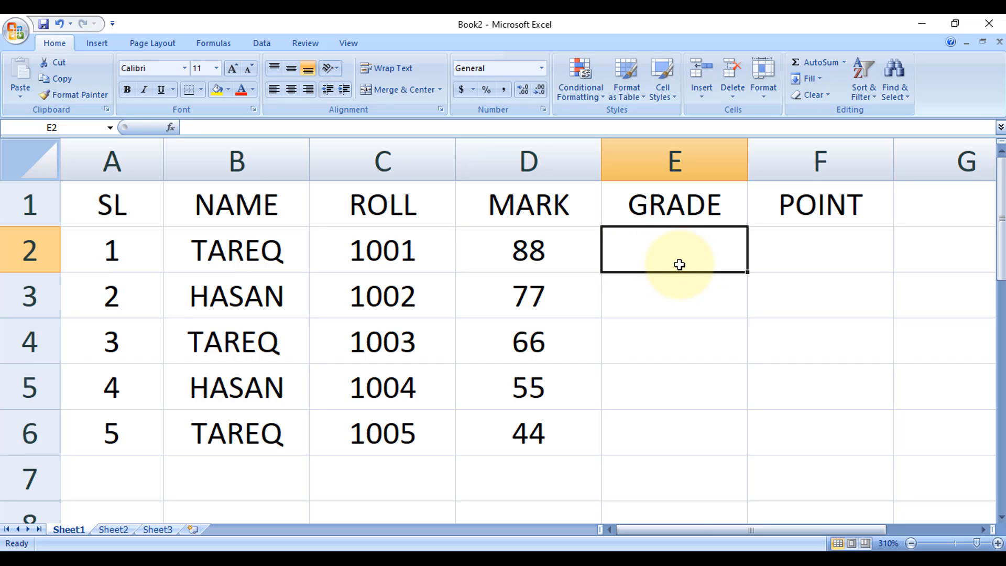
pyautogui.write('=')
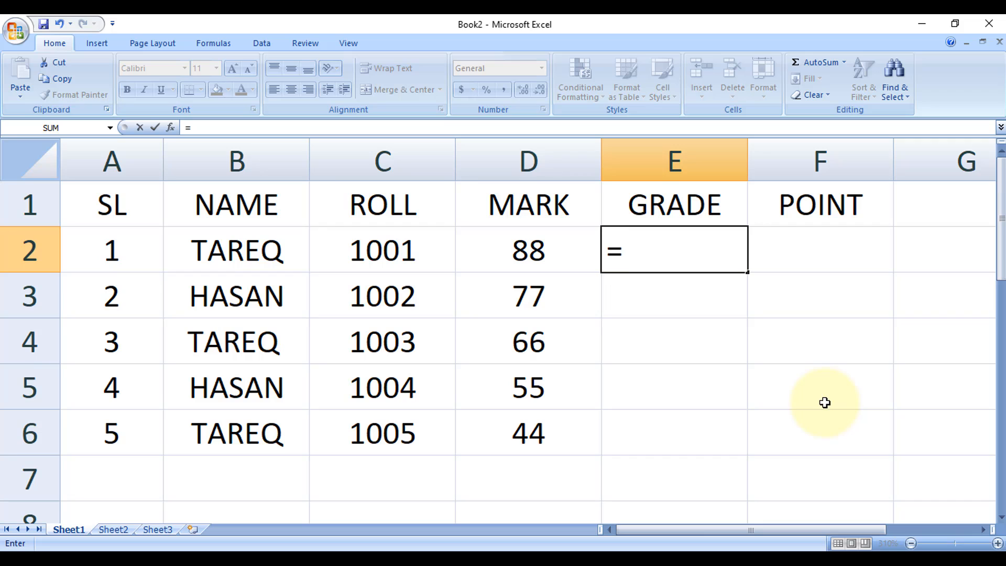
pyautogui.write('IF')
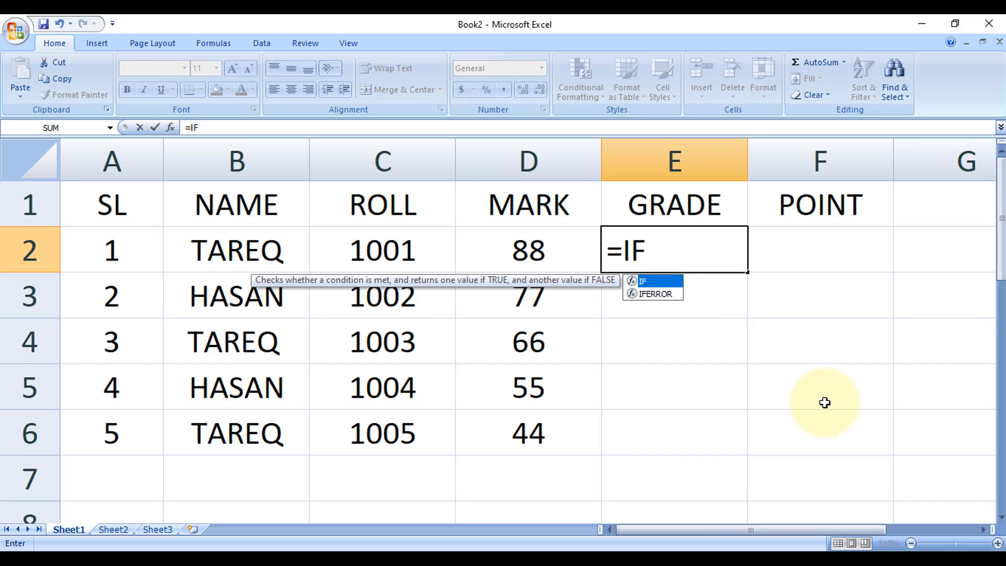
pyautogui.write('(')
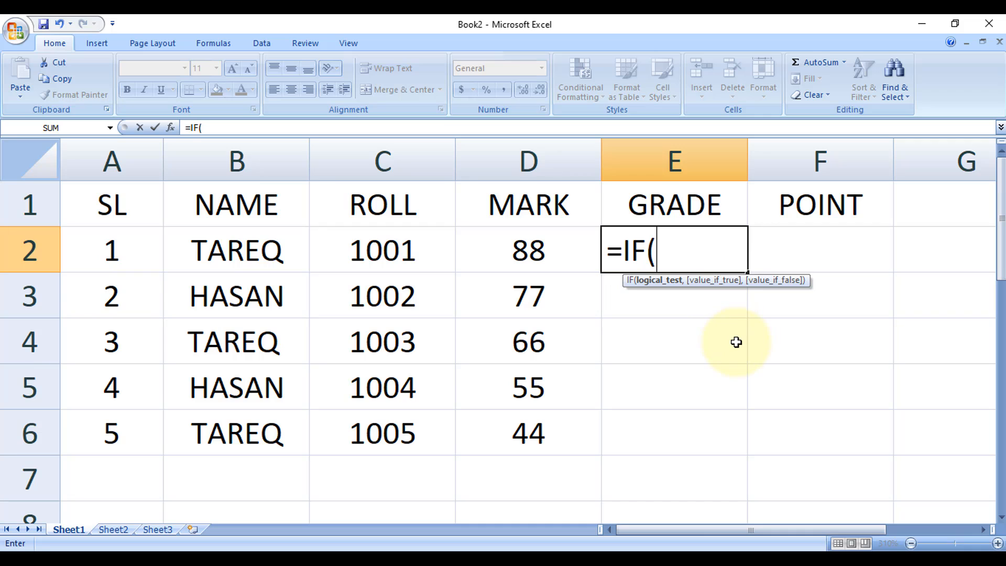
pyautogui.write('D')
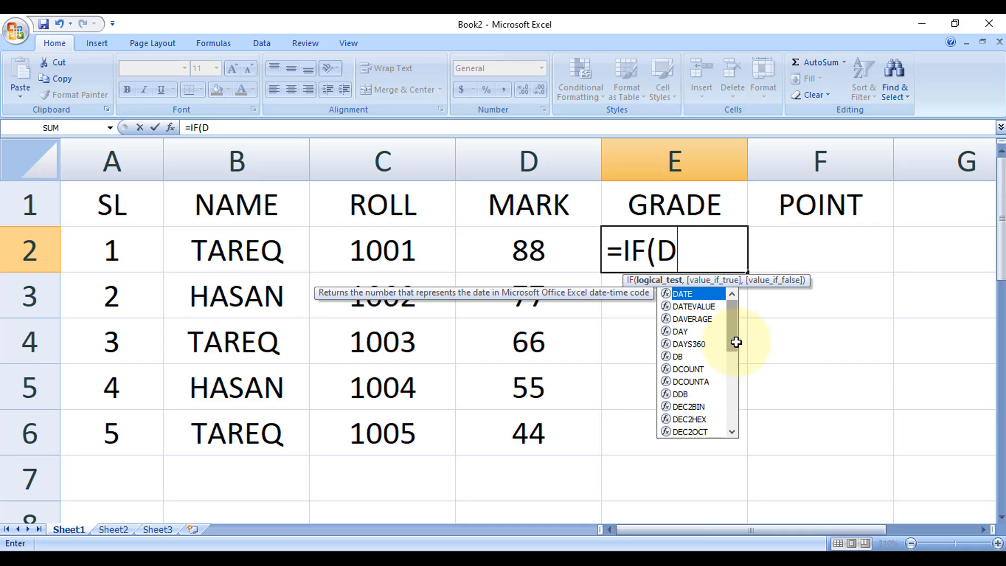
pyautogui.write('2>=')
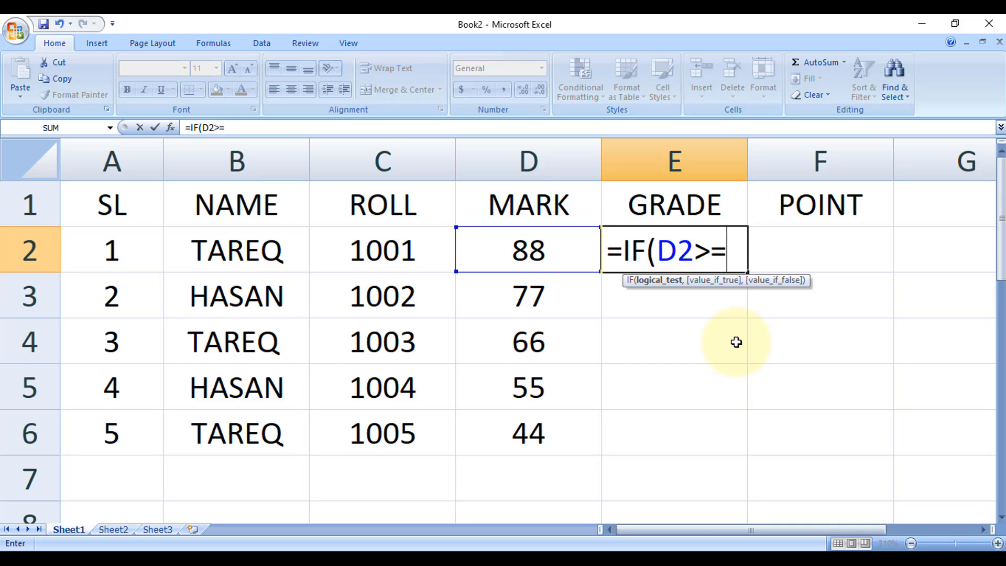
pyautogui.write('802')
pyautogui.press('BackSpace')
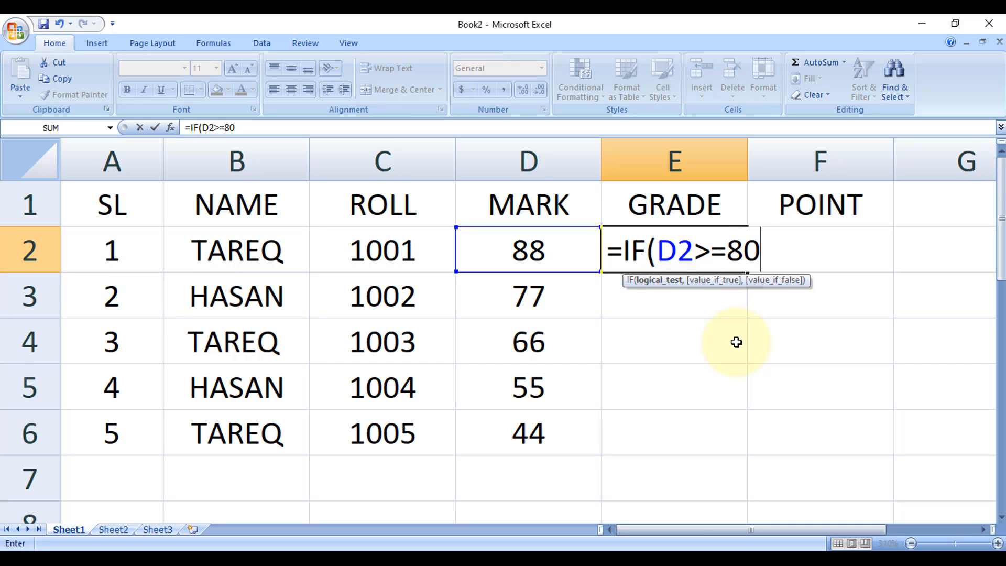
# - Add "A+" as the value if true for the D2>=80 test in the E2 formula
pyautogui.write(',')
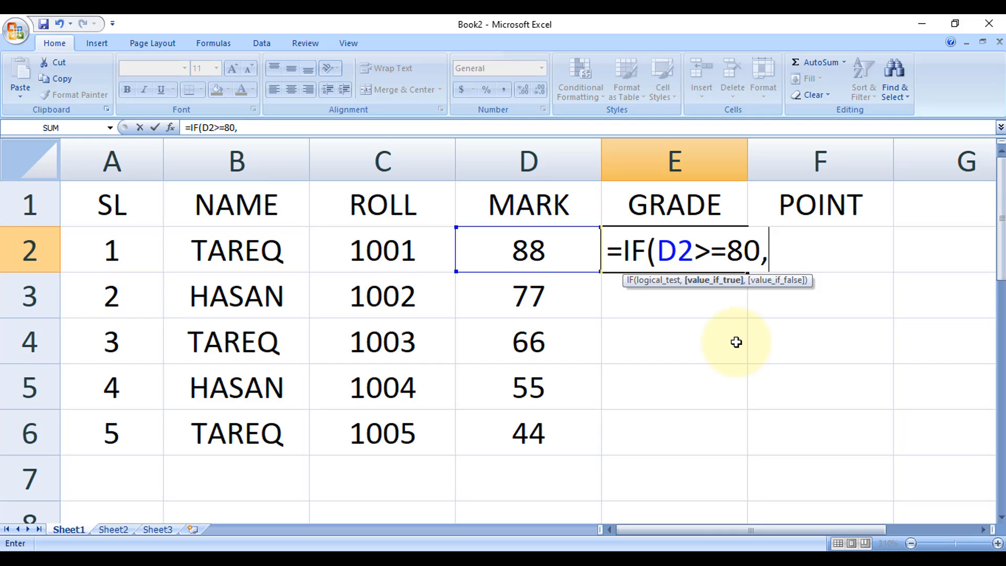
pyautogui.write('"A')
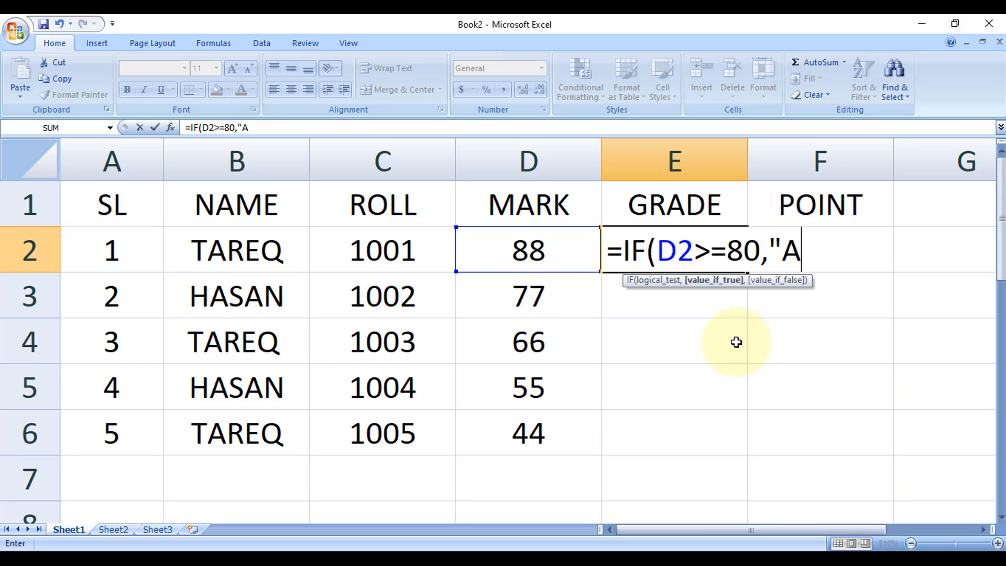
pyautogui.write('+')
pyautogui.write('"')
pyautogui.write('M,')
pyautogui.press('BackSpace')
pyautogui.press('BackSpace')
pyautogui.write(',')
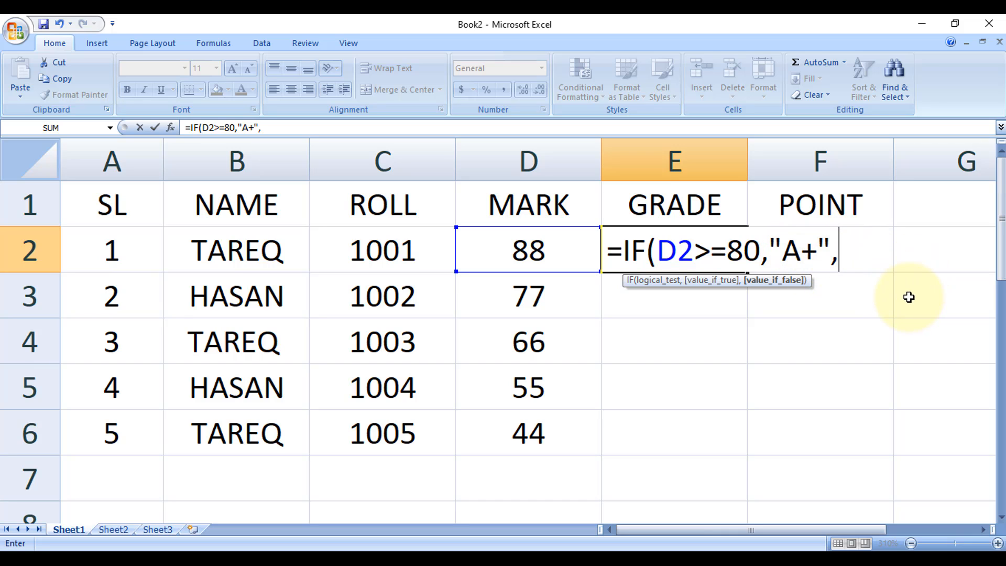
# - Nest a second IF in the E2 formula that gives the grade "A" for D2>=70
pyautogui.write('IF(D2')
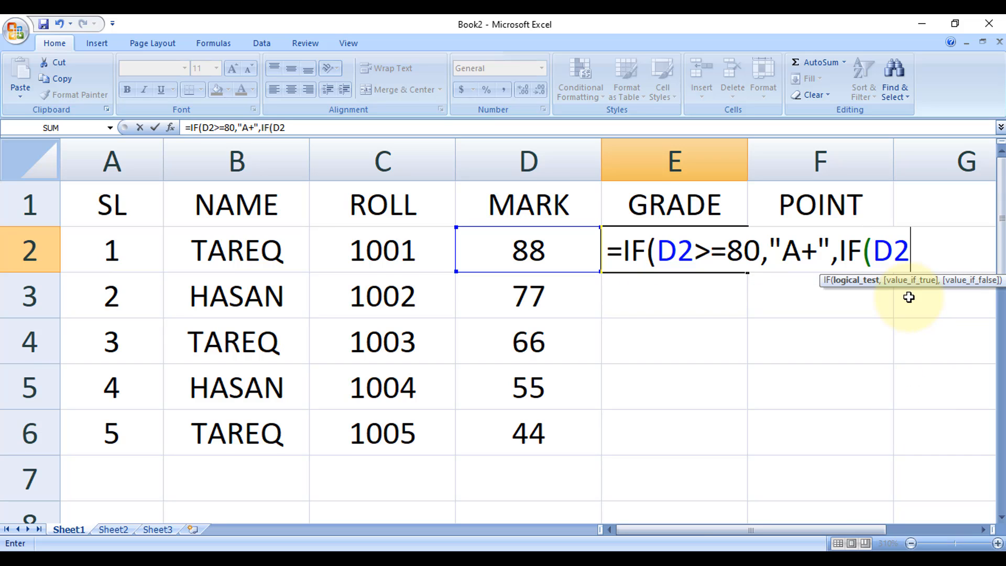
pyautogui.write('>=')
pyautogui.write('70,')
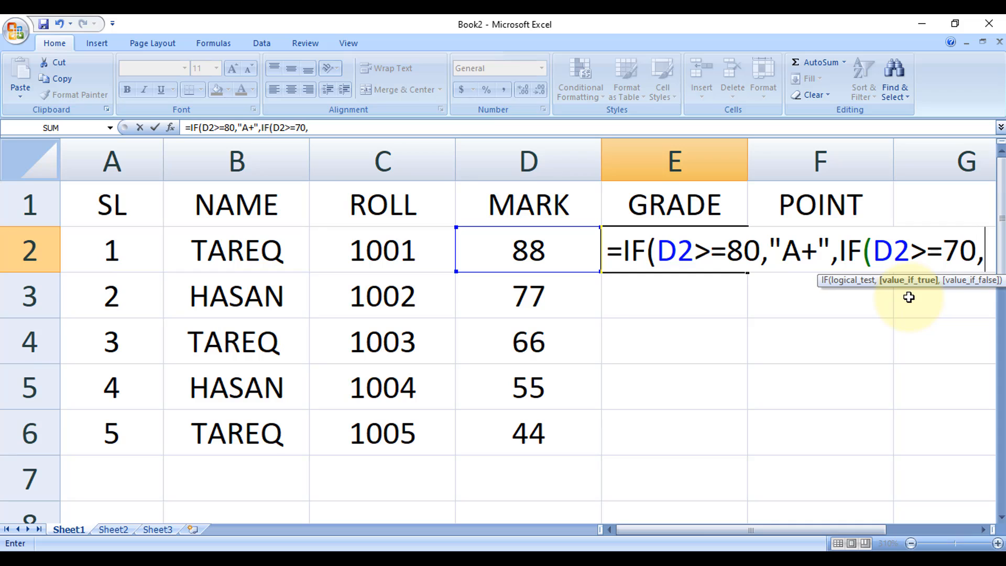
pyautogui.write('"A')
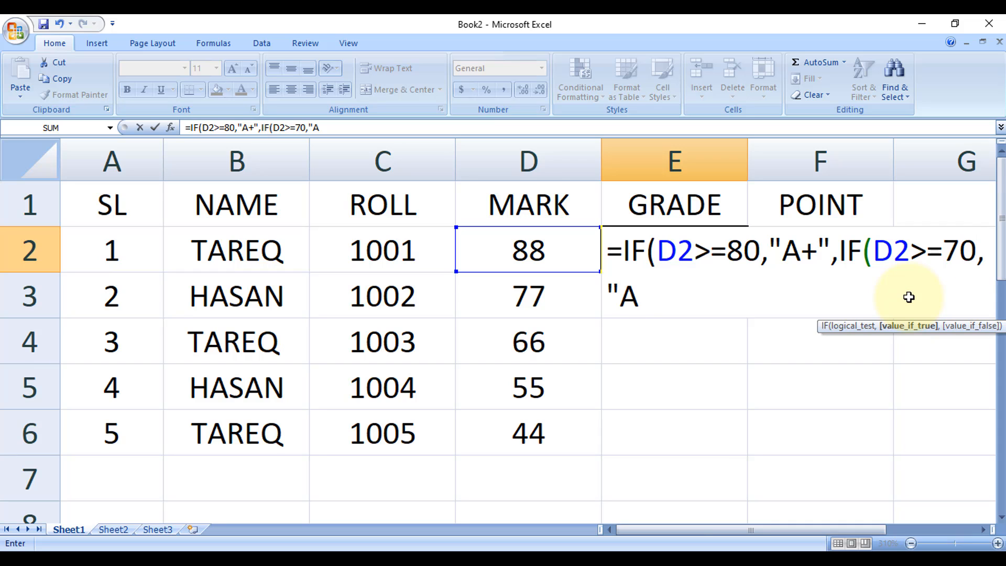
# - Nest a third IF in the E2 formula that gives the grade "A-" for D2>=60
pyautogui.write('",IF(D')
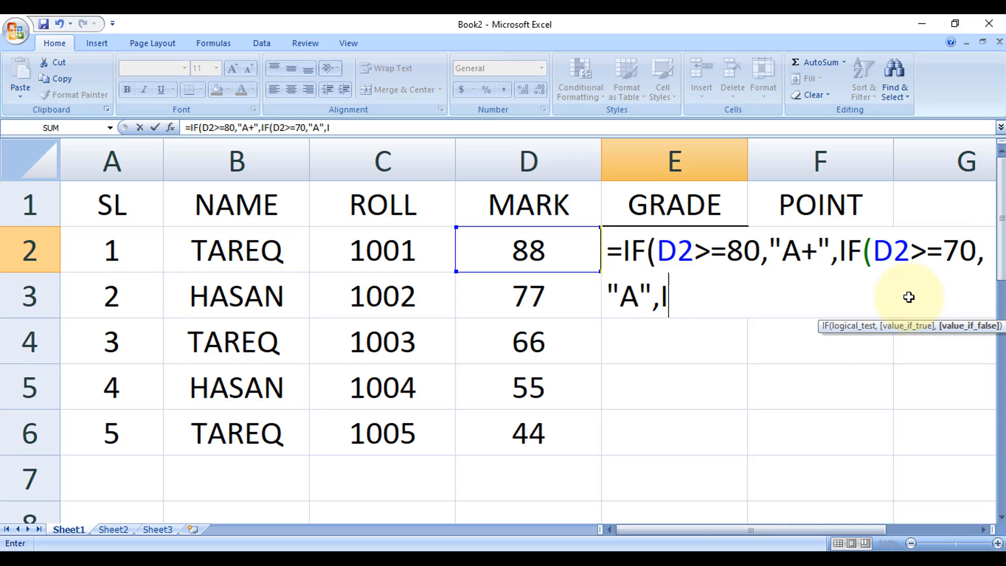
pyautogui.write('2>')
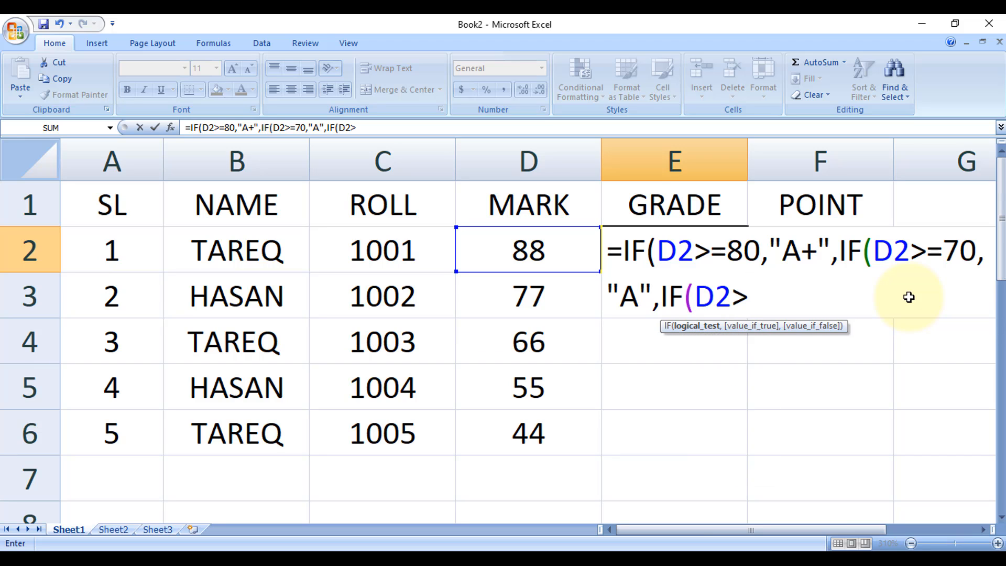
pyautogui.write('=60,"')
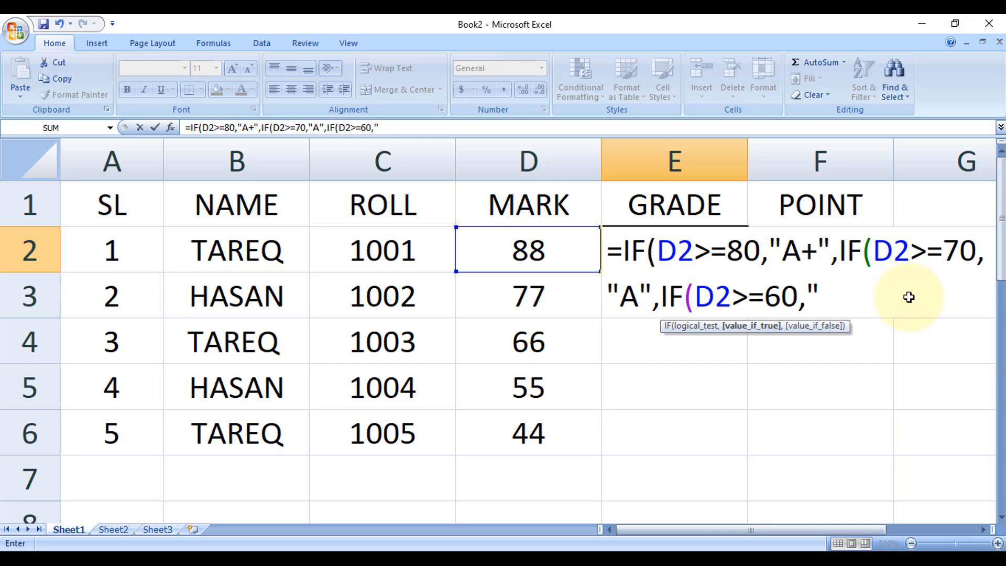
pyautogui.write('A-",')
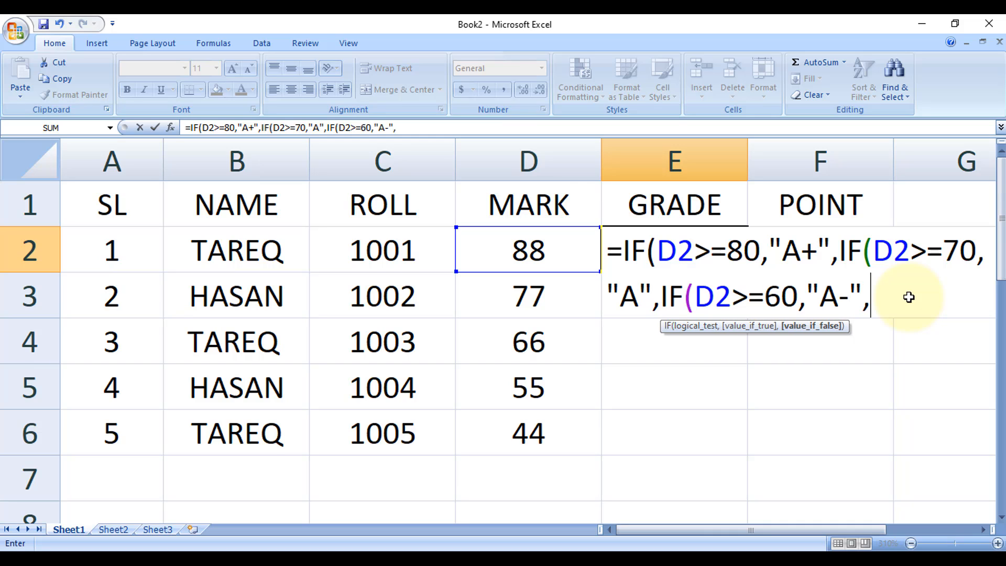
# - Nest a fourth IF in the E2 formula that gives the grade "B" for D2>=50
pyautogui.write('IF')
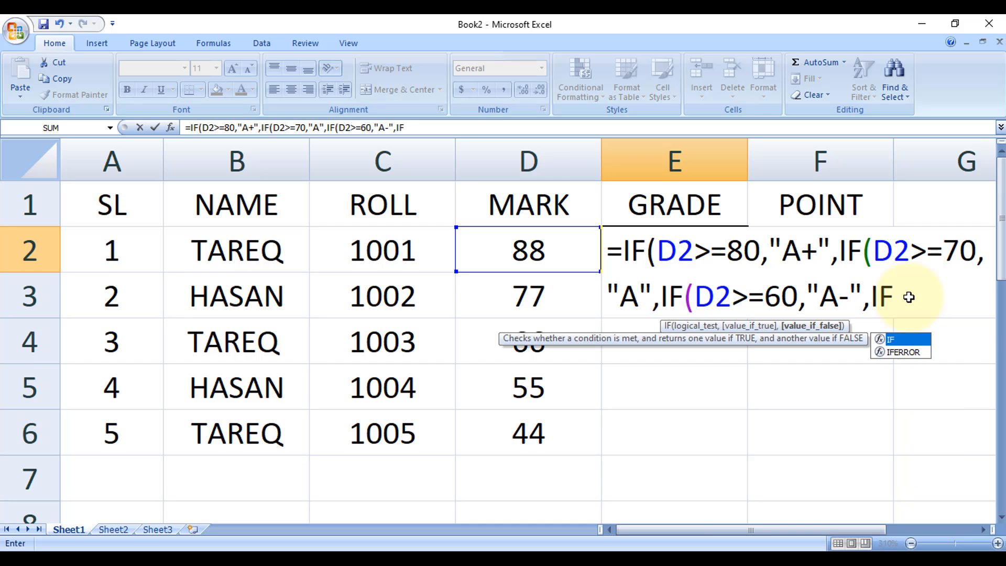
pyautogui.write('(D2>=')
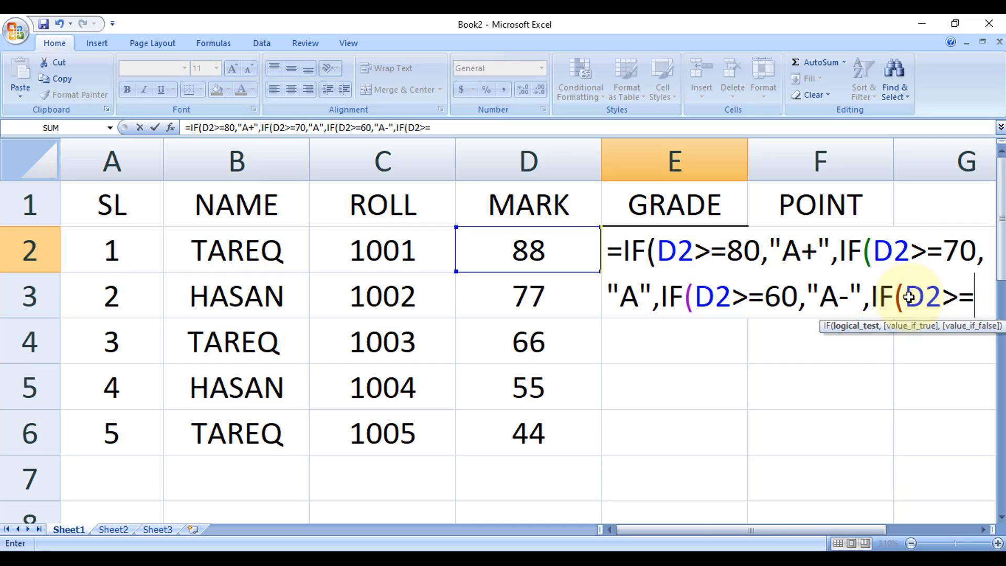
pyautogui.write('50,')
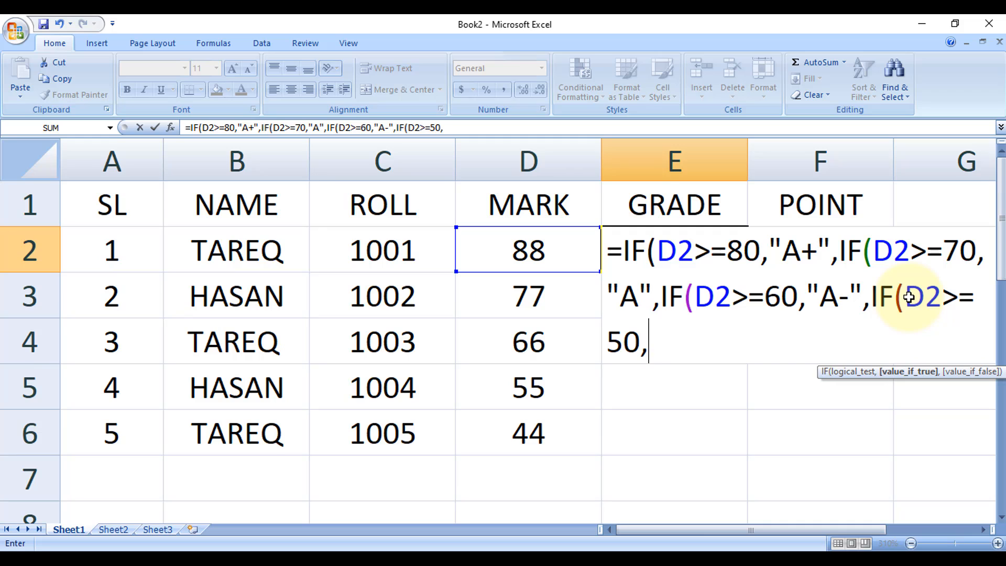
pyautogui.write('"B"')
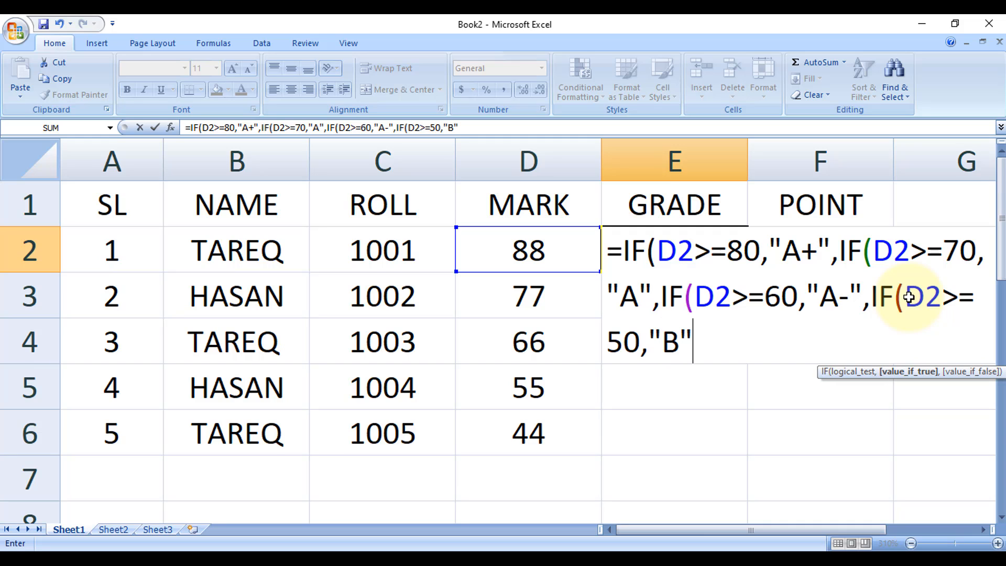
pyautogui.write(',')
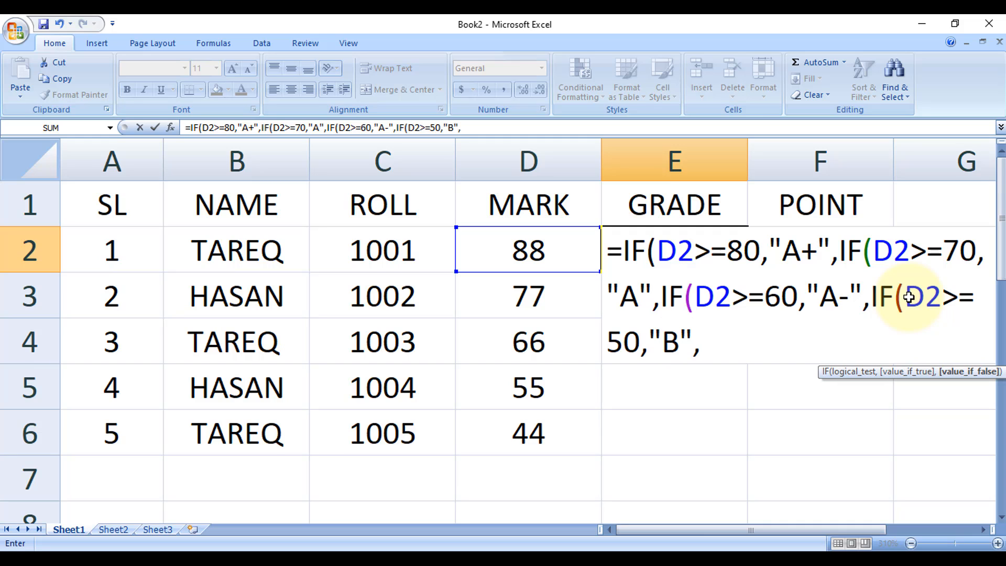
# - Nest a fifth IF in the E2 formula that gives the grade "C" for D2>=40
pyautogui.write('IF')
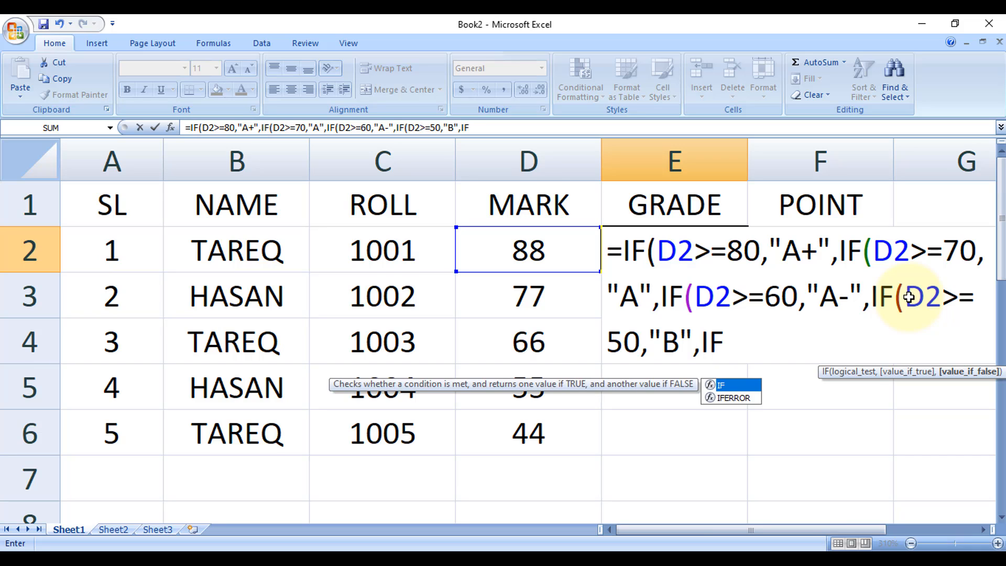
pyautogui.write('(D2>')
pyautogui.press('BackSpace')
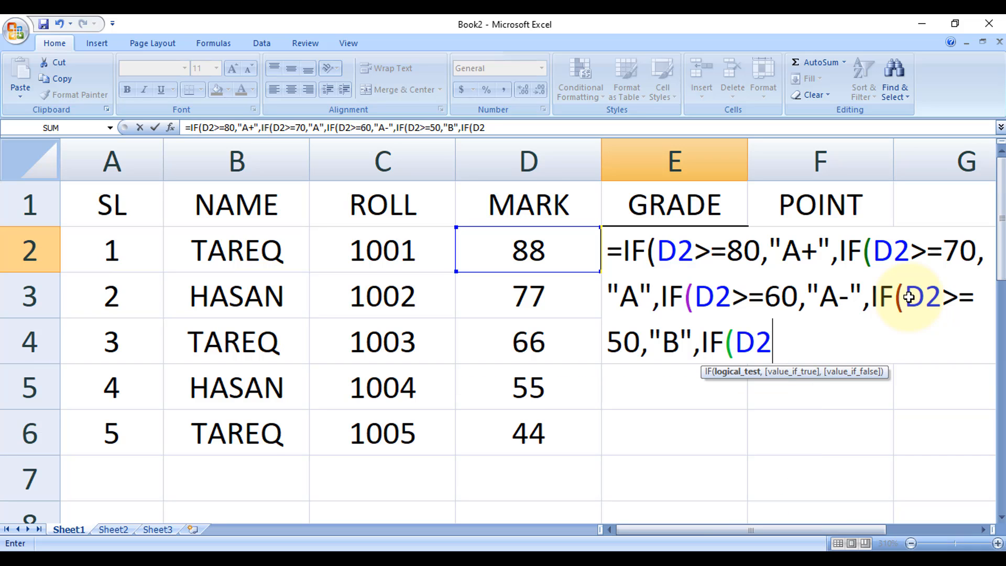
pyautogui.write('>=40,"C"')
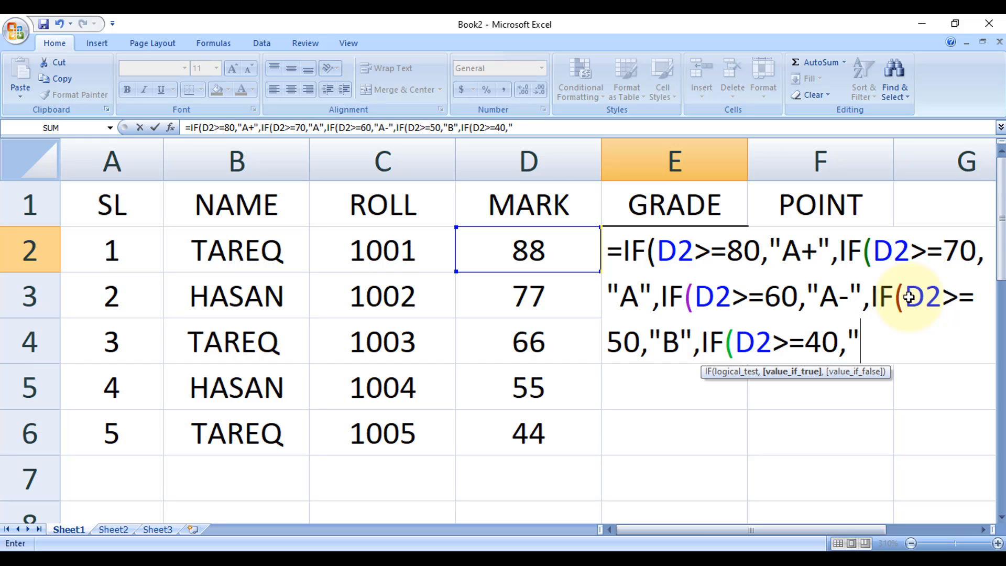
pyautogui.write(',')
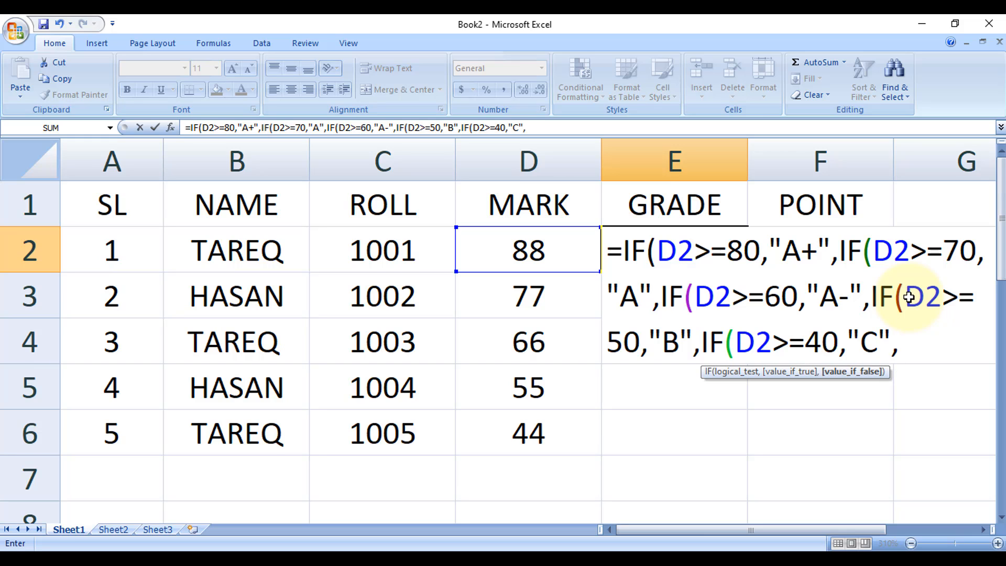
# - Nest a sixth IF in the E2 formula that gives the grade "D" for D2>=33
pyautogui.write('IF(D2')
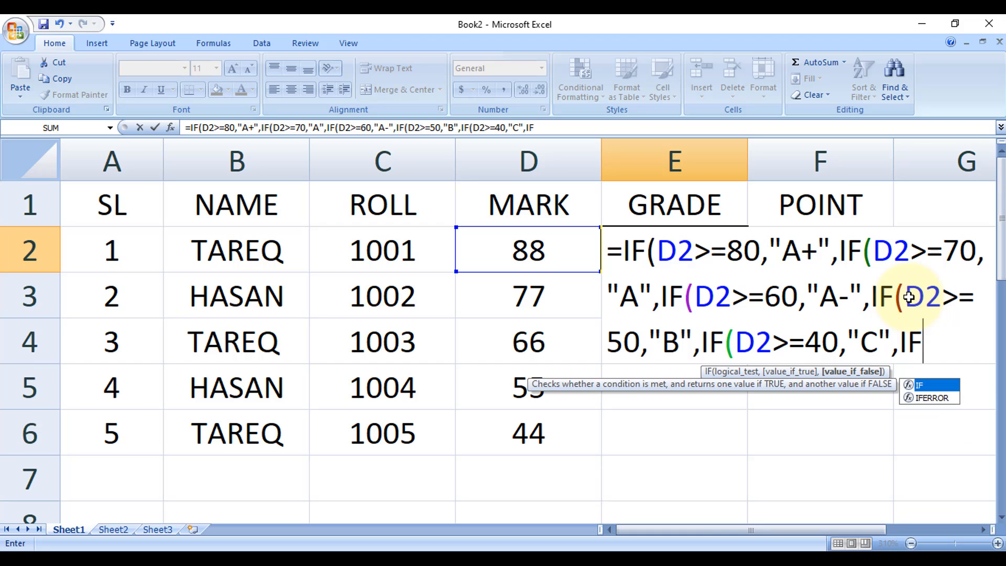
pyautogui.write('>=')
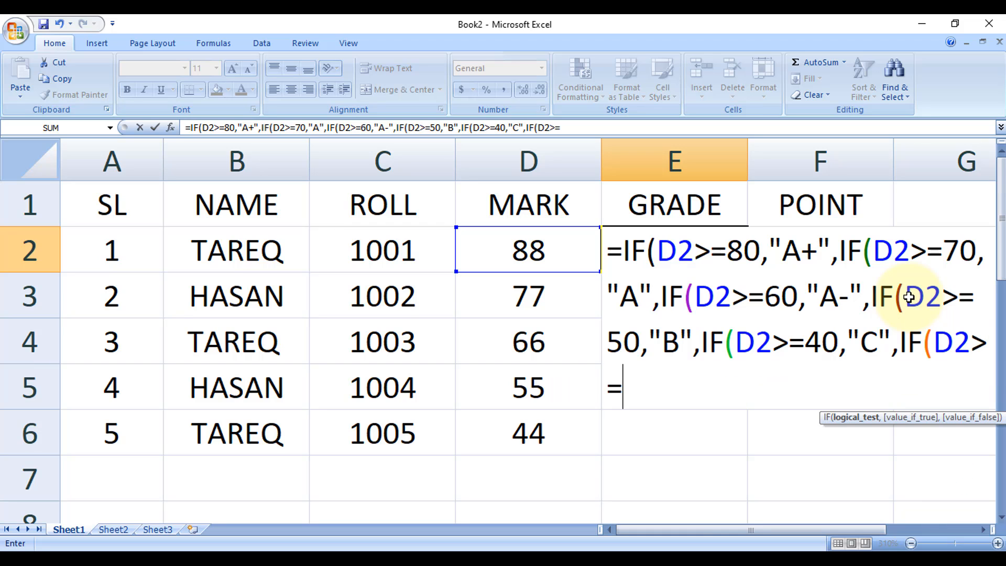
pyautogui.write('33,')
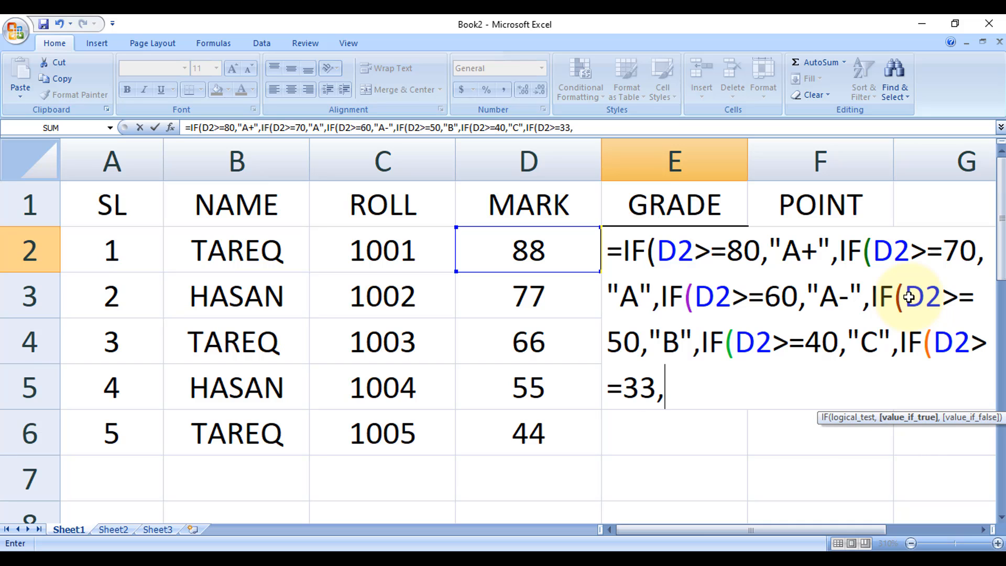
pyautogui.write('"D"')
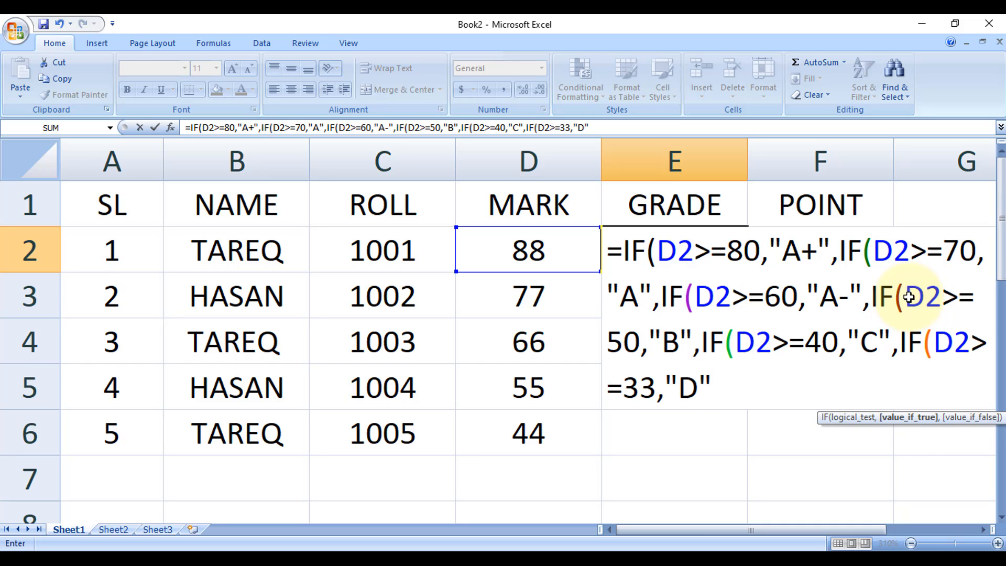
pyautogui.write(',')
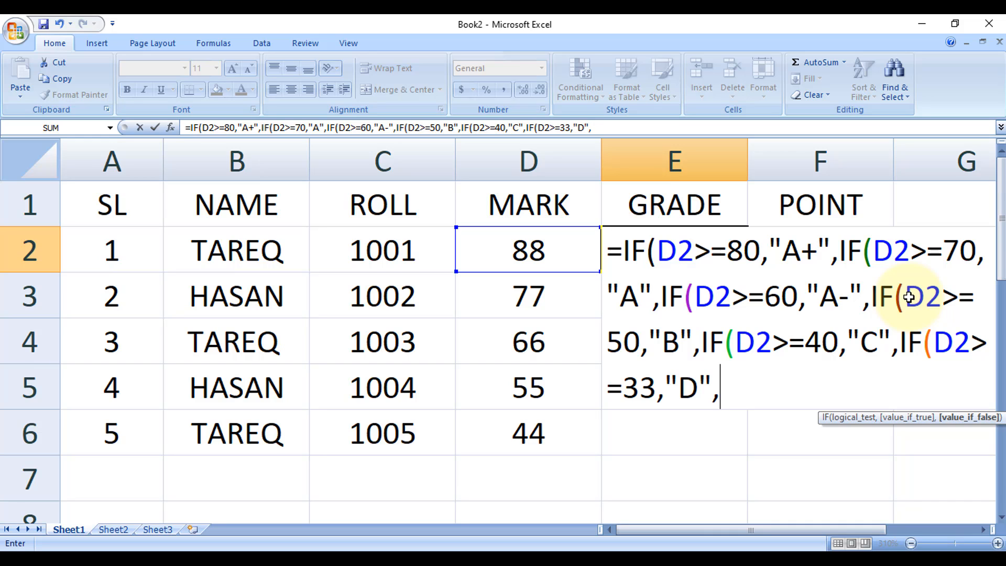
# - Set "F" as the fallback grade in the E2 formula, then close all six IF brackets and enter it
pyautogui.write('"F"')
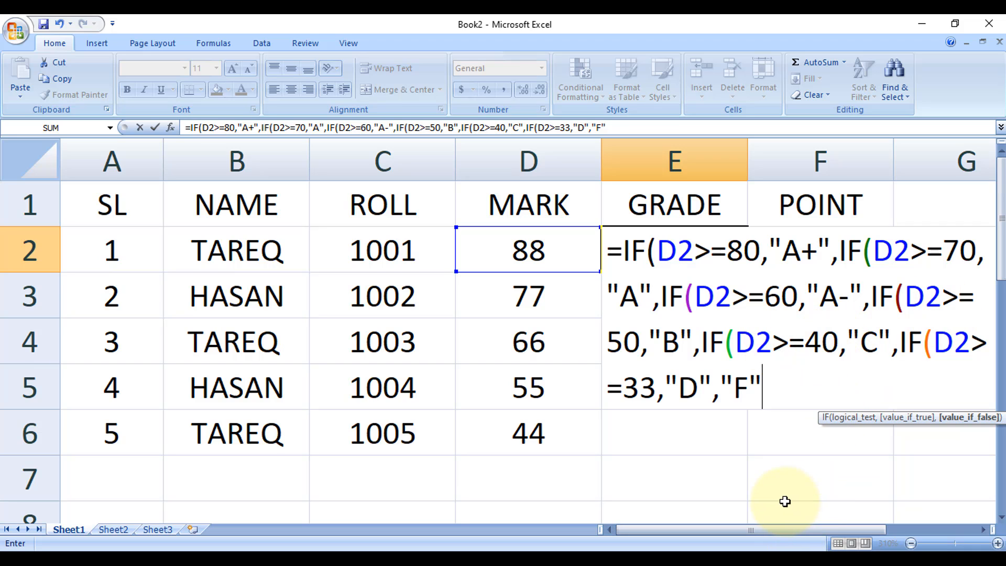
pyautogui.write('))))))')
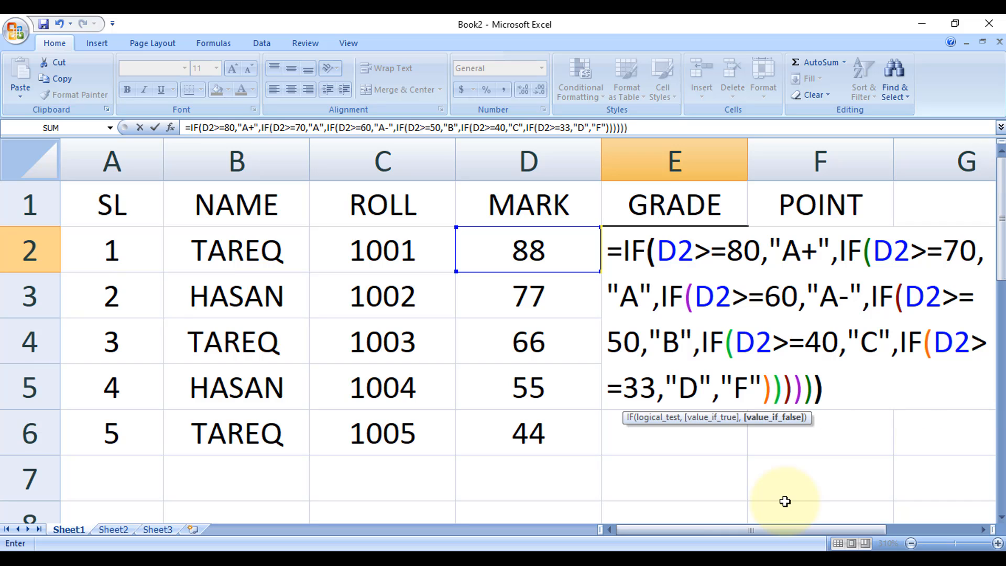
pyautogui.press('Return')
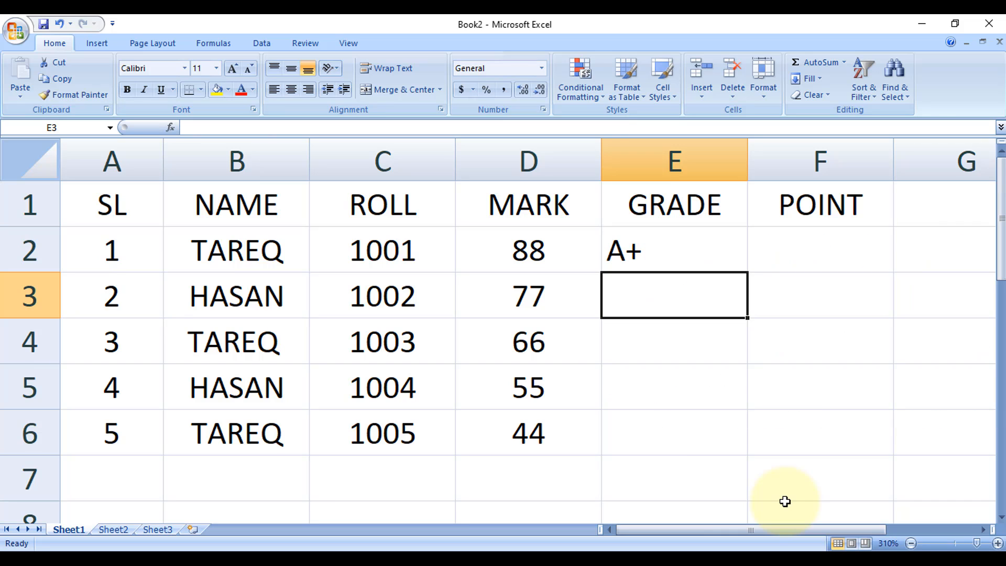
# - Center the grade horizontally in cell E2
pyautogui.click(705, 256)
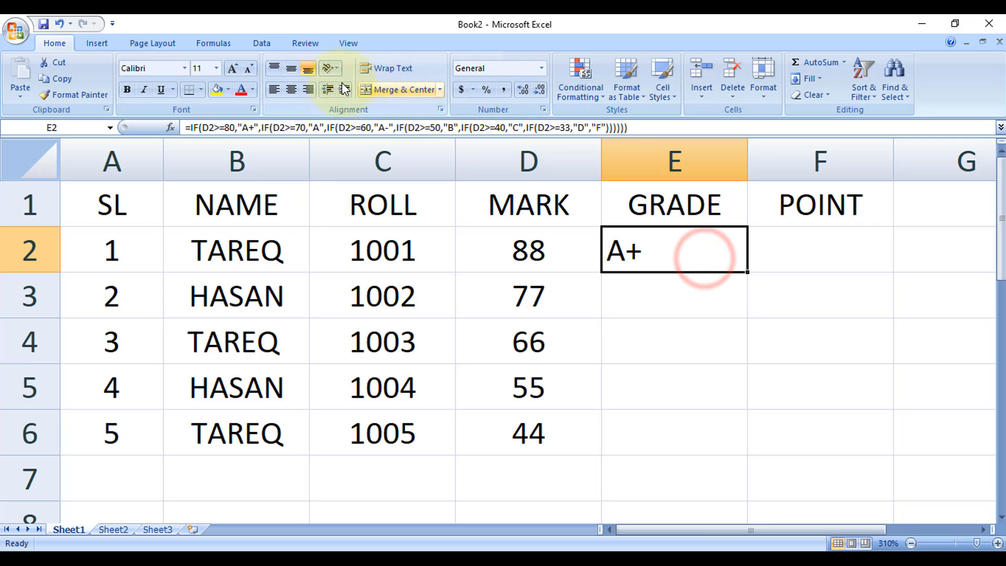
pyautogui.click(290, 89)
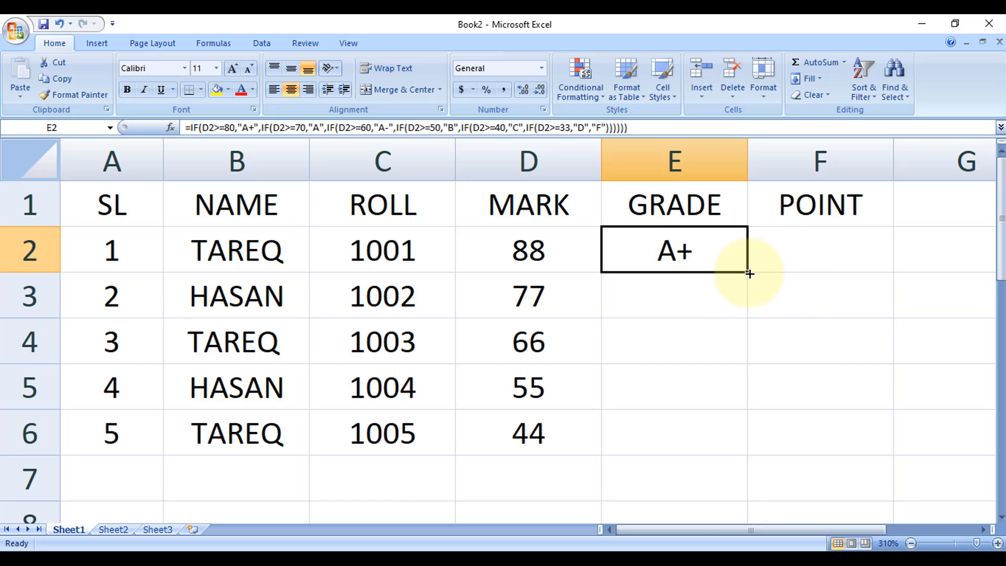
pyautogui.click(859, 319)
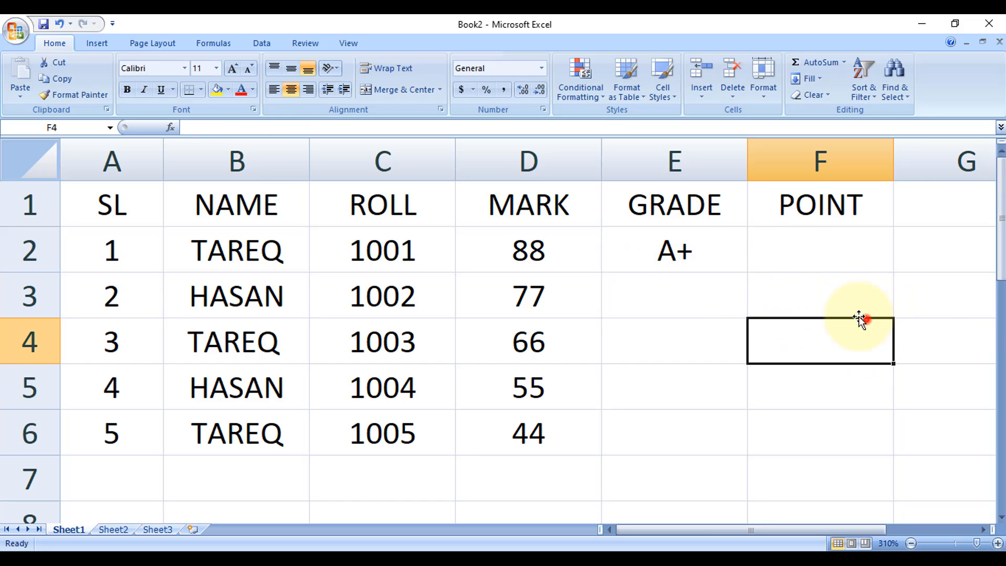
pyautogui.click(684, 252)
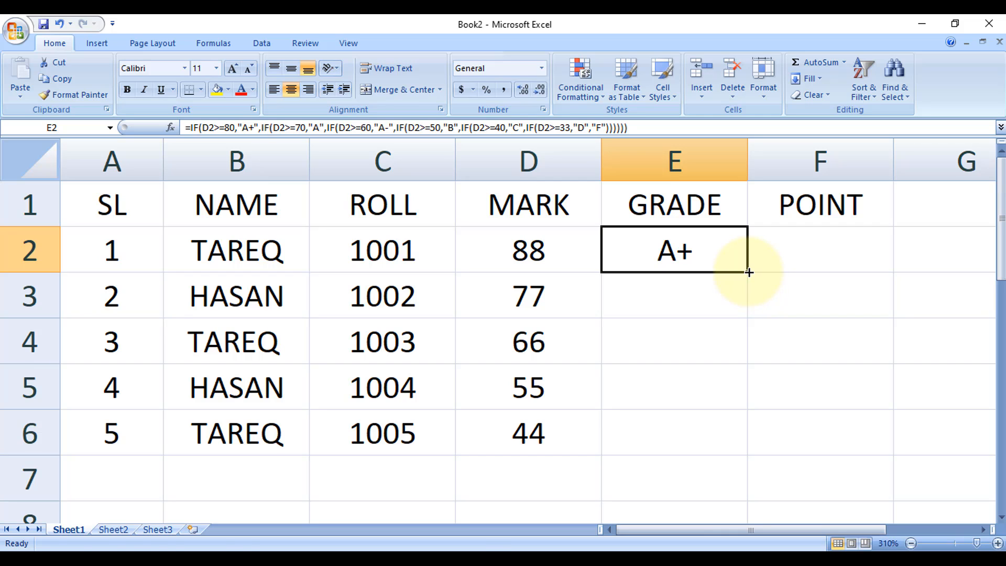
pyautogui.moveTo(749, 272); pyautogui.dragTo(735, 447)
pyautogui.click(859, 294)
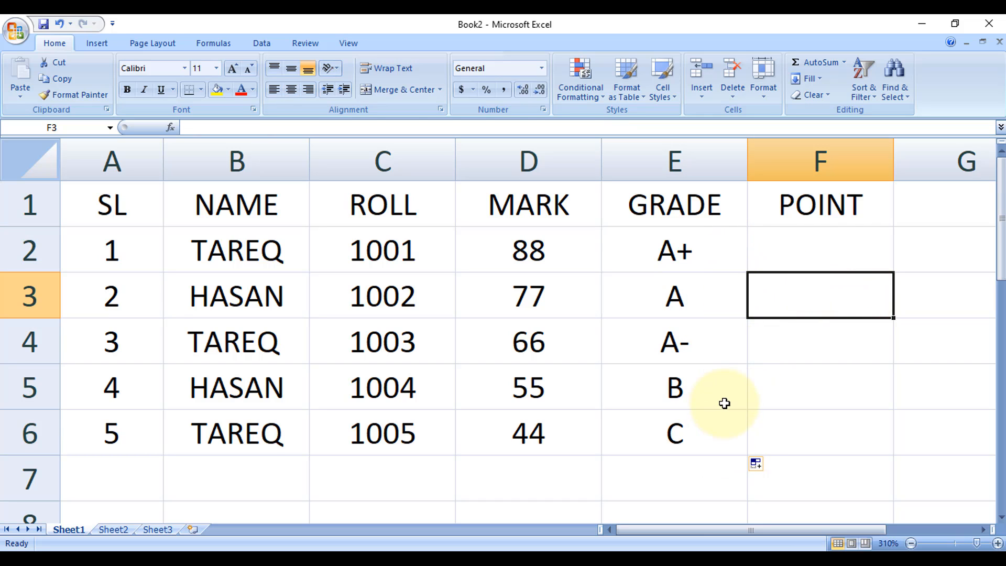
pyautogui.hotkey('ctrl', 'z')
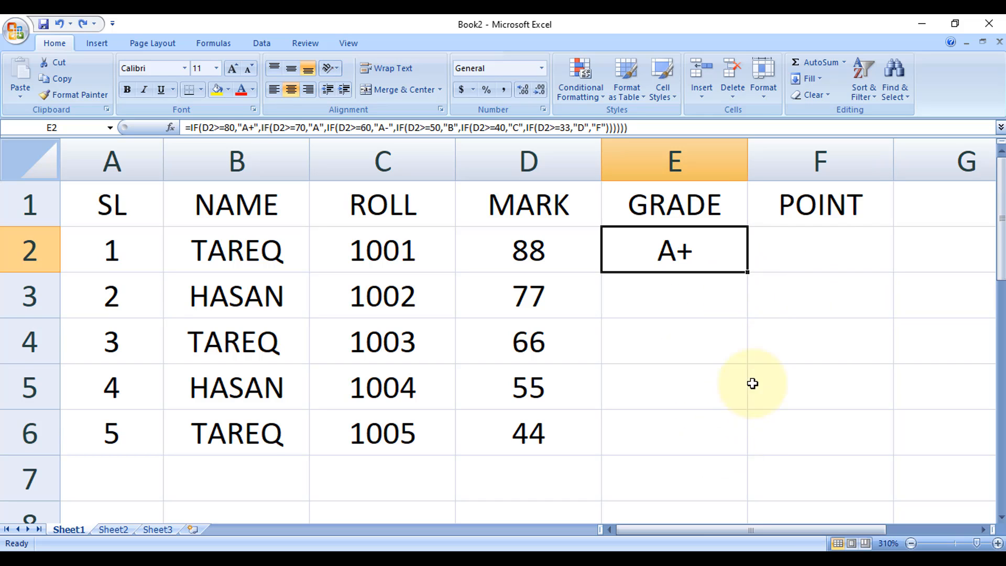
# - Fill the E2 grade formula down the GRADE column through E6
pyautogui.doubleClick(748, 272)
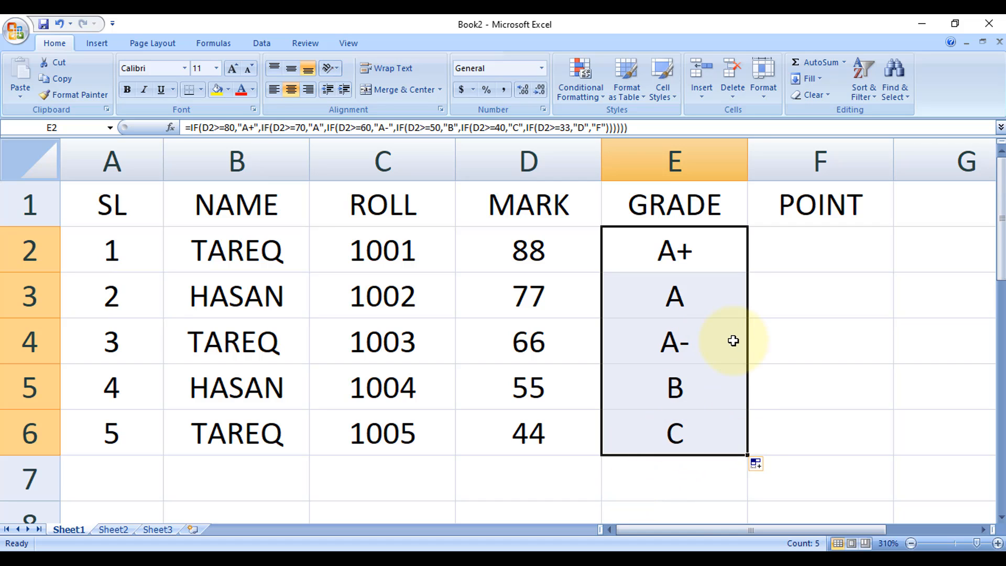
pyautogui.click(846, 351)
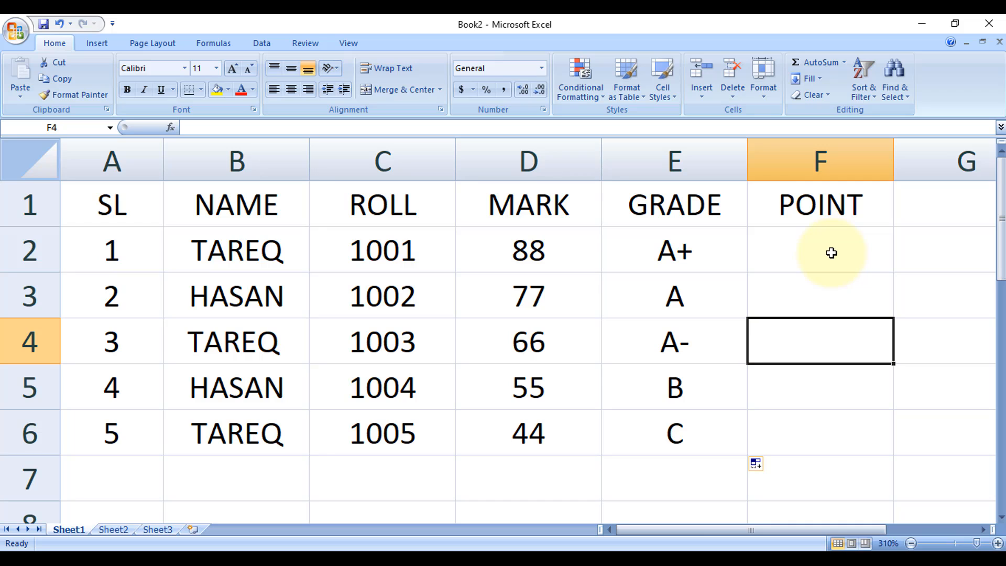
# - Copy the full text of the E2 grade formula and paste it into F2, keeping its D2 references
pyautogui.click(710, 255)
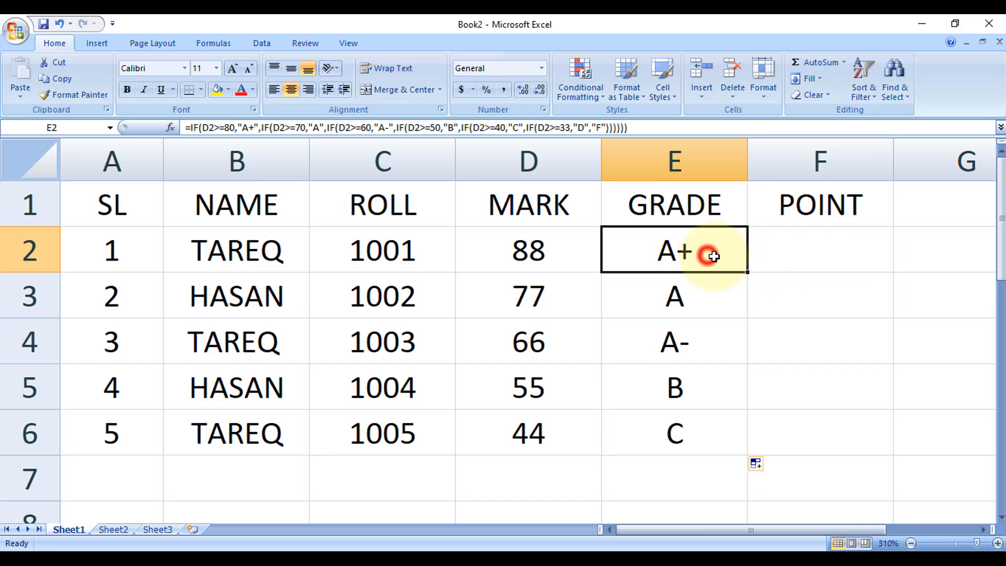
pyautogui.doubleClick(668, 257)
pyautogui.moveTo(357, 250); pyautogui.dragTo(792, 352)
pyautogui.hotkey('ctrl', 'c')
pyautogui.press('Delete')
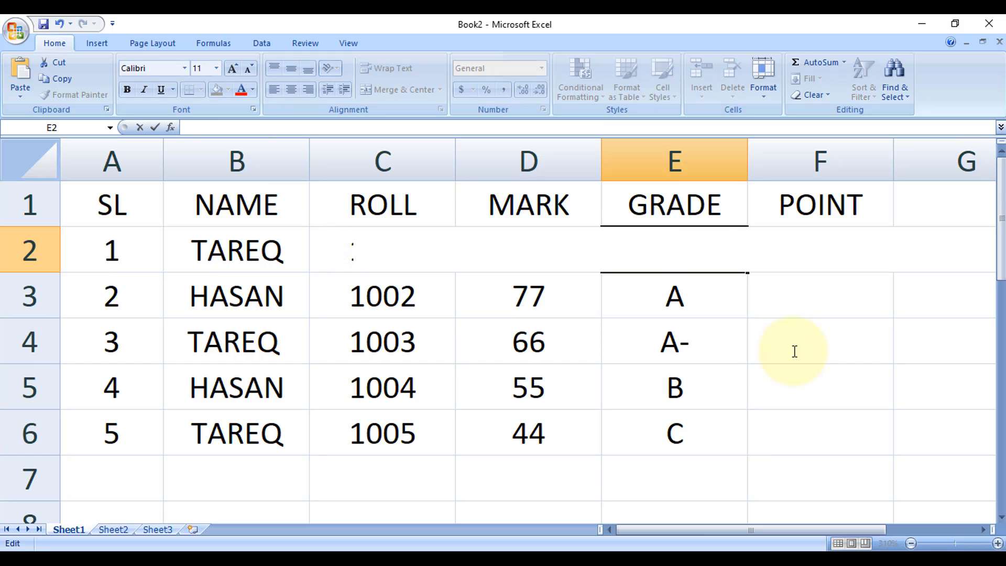
pyautogui.hotkey('ctrl', 'z')
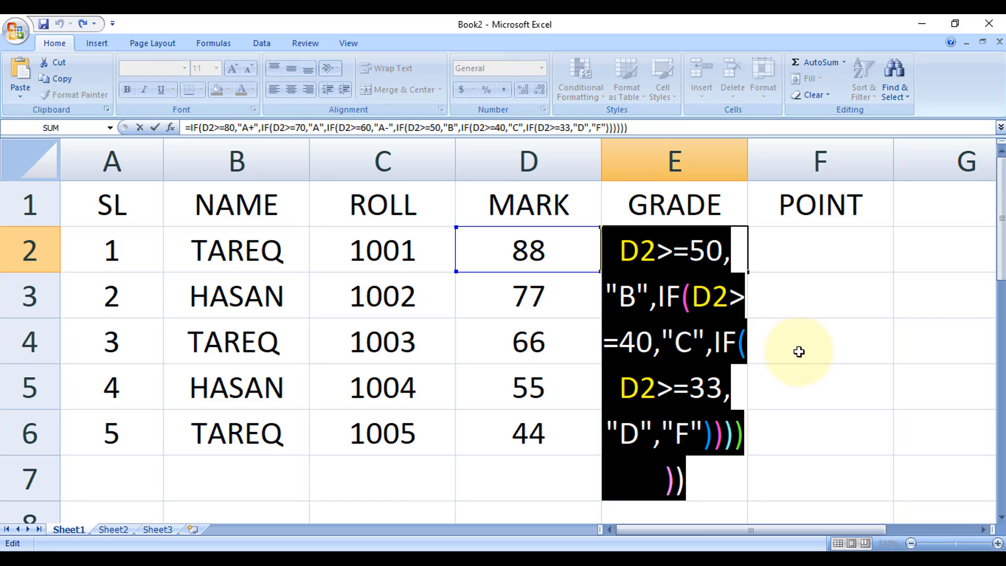
pyautogui.press('Return')
pyautogui.click(828, 244)
pyautogui.doubleClick(828, 244)
pyautogui.hotkey('ctrl', 'v')
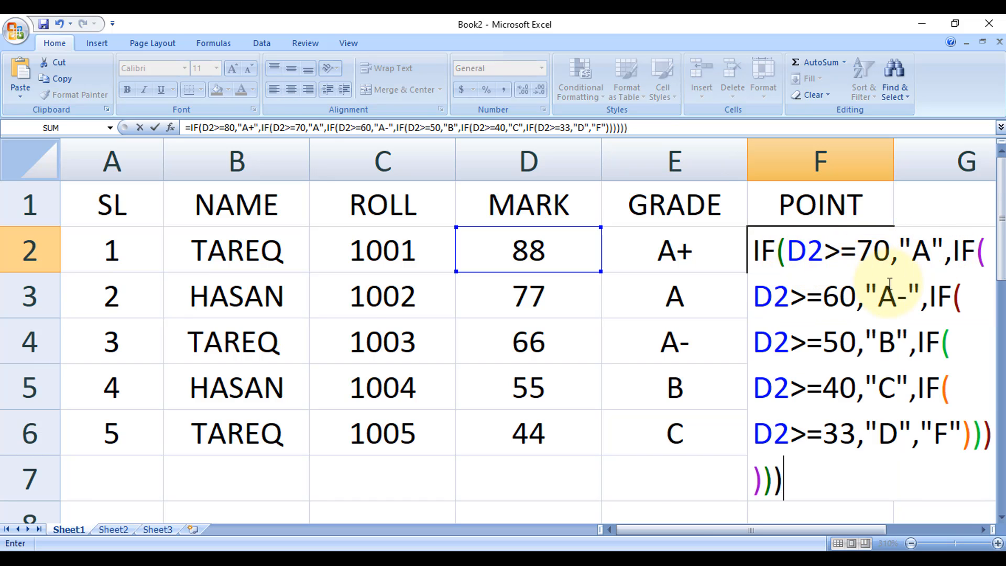
# - In the F2 formula, replace the results "A+", "A" and "A-" with "5", "4" and "3.5"
pyautogui.click(875, 250)
pyautogui.moveTo(963, 252); pyautogui.dragTo(936, 260)
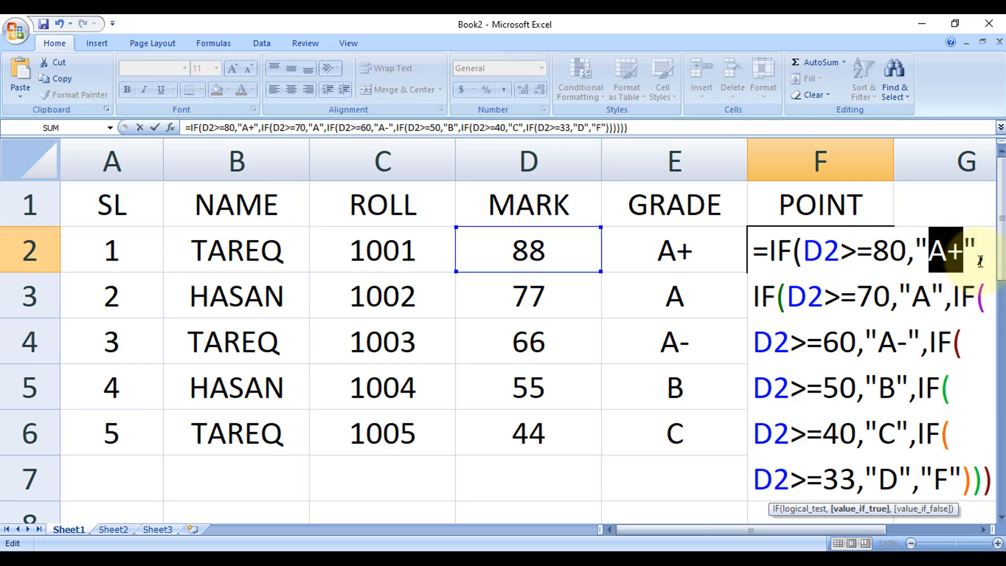
pyautogui.write('5')
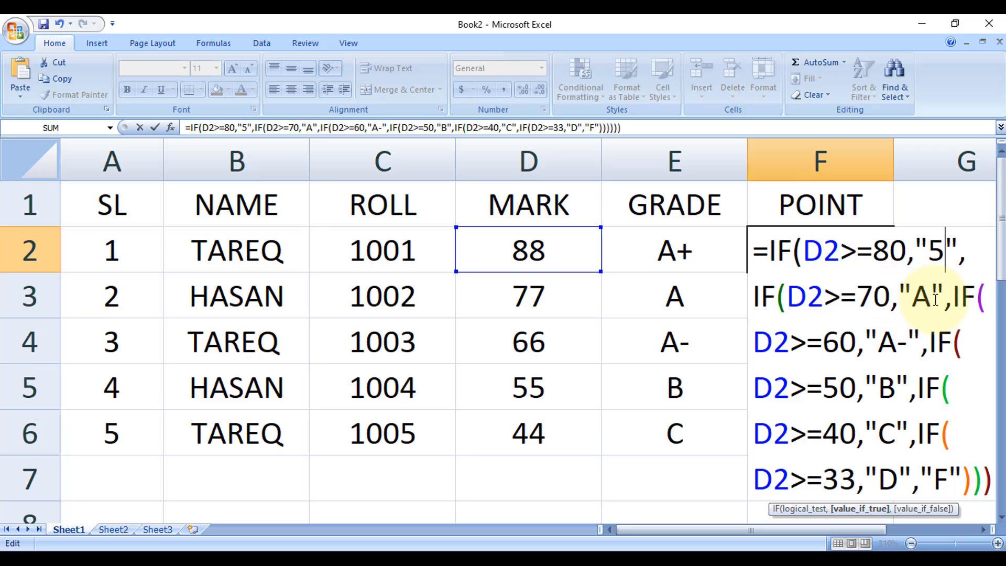
pyautogui.moveTo(935, 298); pyautogui.dragTo(914, 301)
pyautogui.write('4')
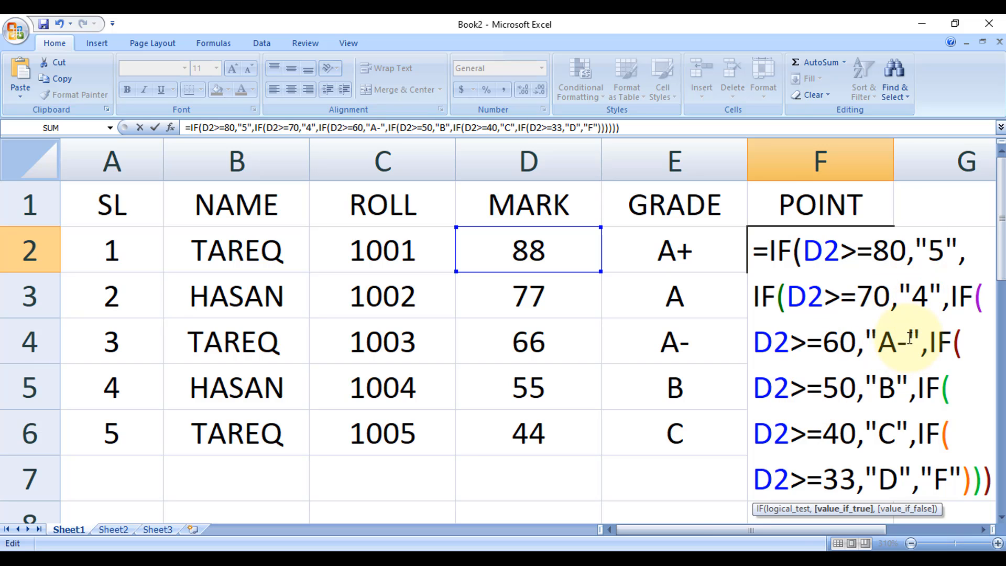
pyautogui.moveTo(881, 339)
pyautogui.mouseDown()
pyautogui.moveTo(914, 342)
pyautogui.moveTo(878, 346)
pyautogui.mouseUp()
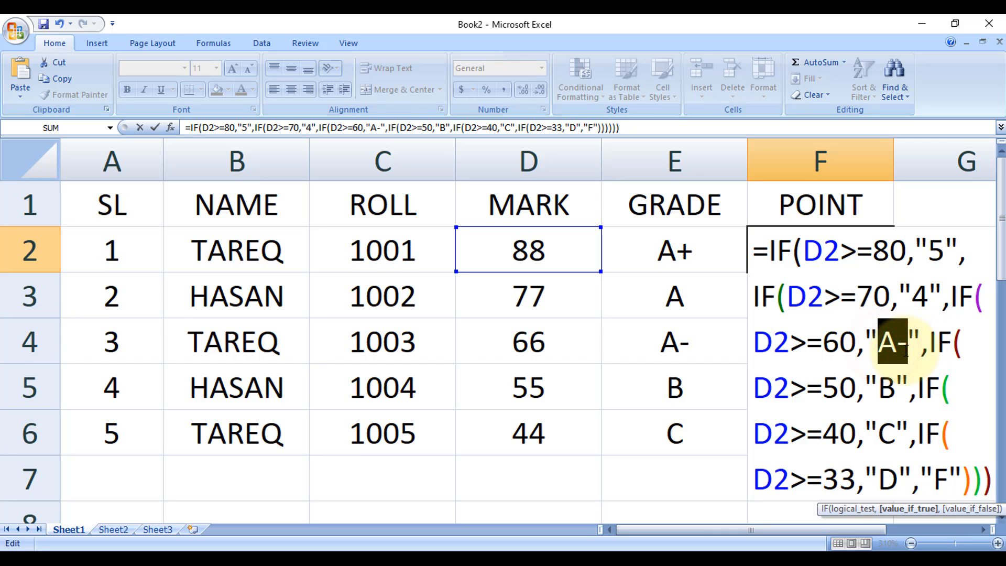
pyautogui.write('3.5')
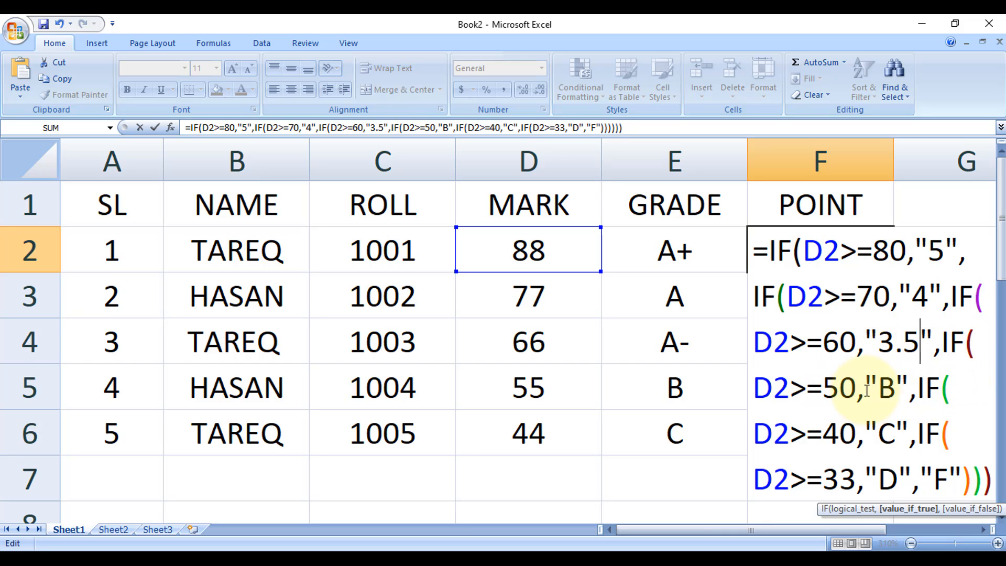
# - Replace "B", "C", "D" and "F" in the F2 formula with "3", "2", "1" and "0", and enter the formula
pyautogui.moveTo(880, 387); pyautogui.dragTo(889, 389)
pyautogui.write('3')
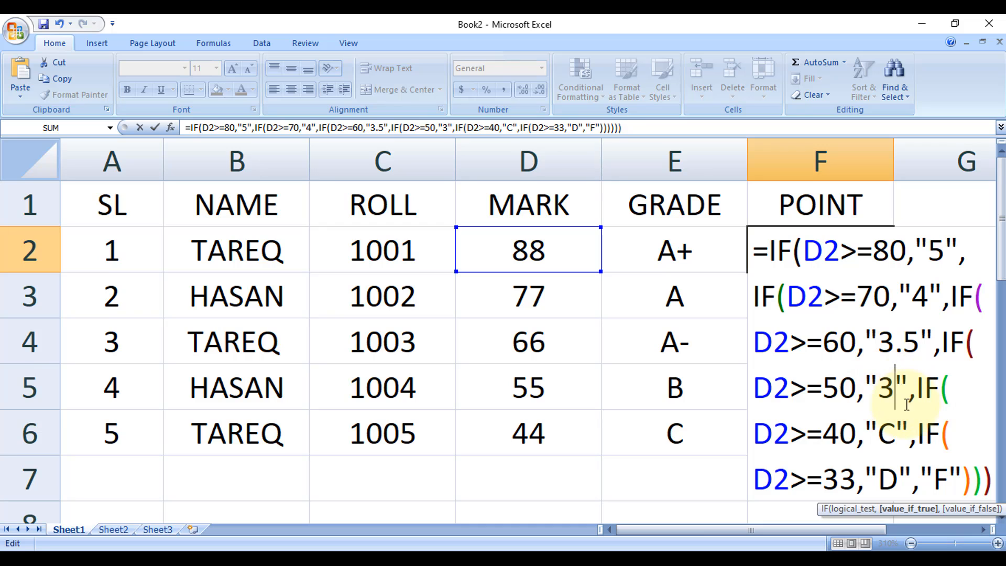
pyautogui.doubleClick(888, 434)
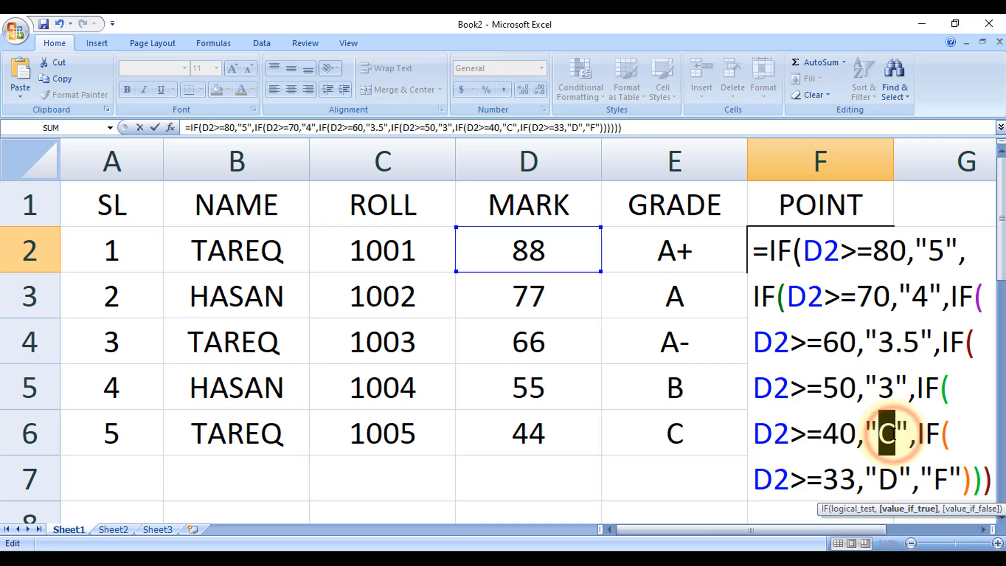
pyautogui.write('2')
pyautogui.doubleClick(898, 481)
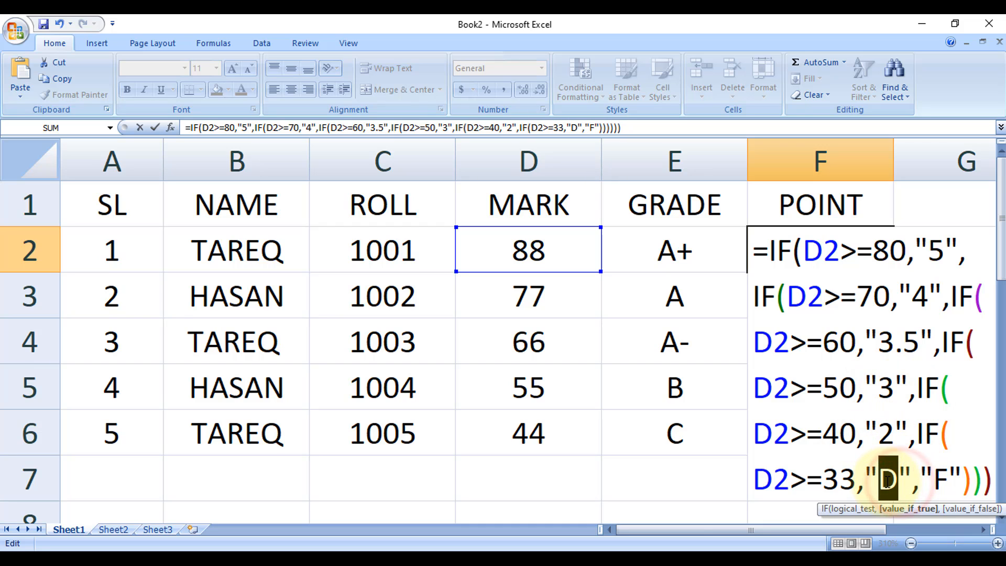
pyautogui.write('1')
pyautogui.doubleClick(950, 481)
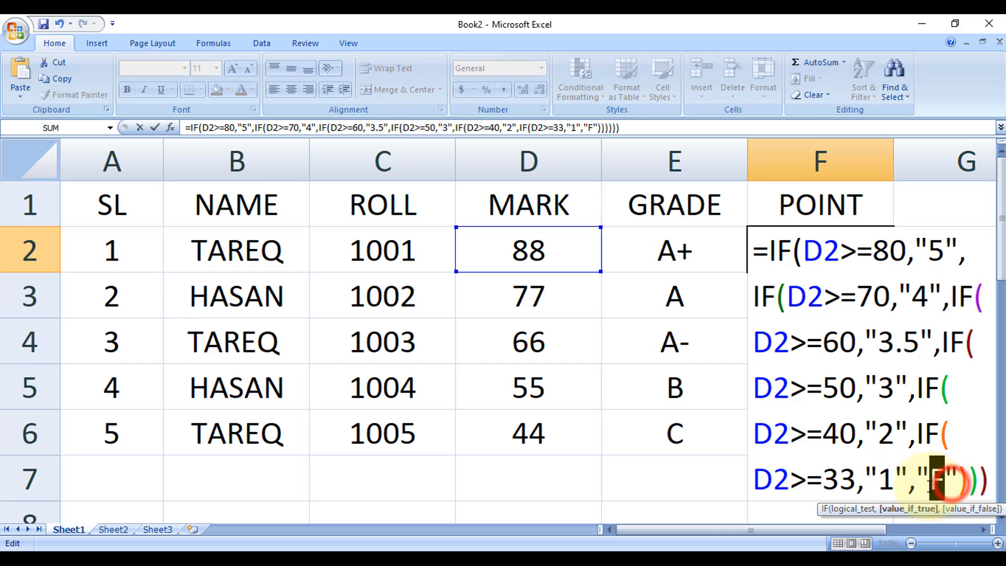
pyautogui.write('0')
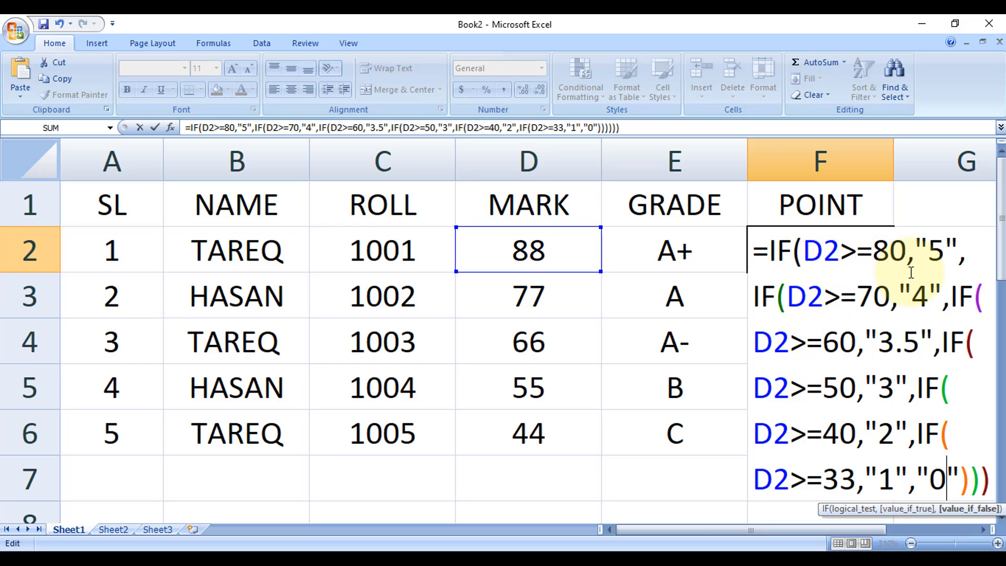
pyautogui.press('Return')
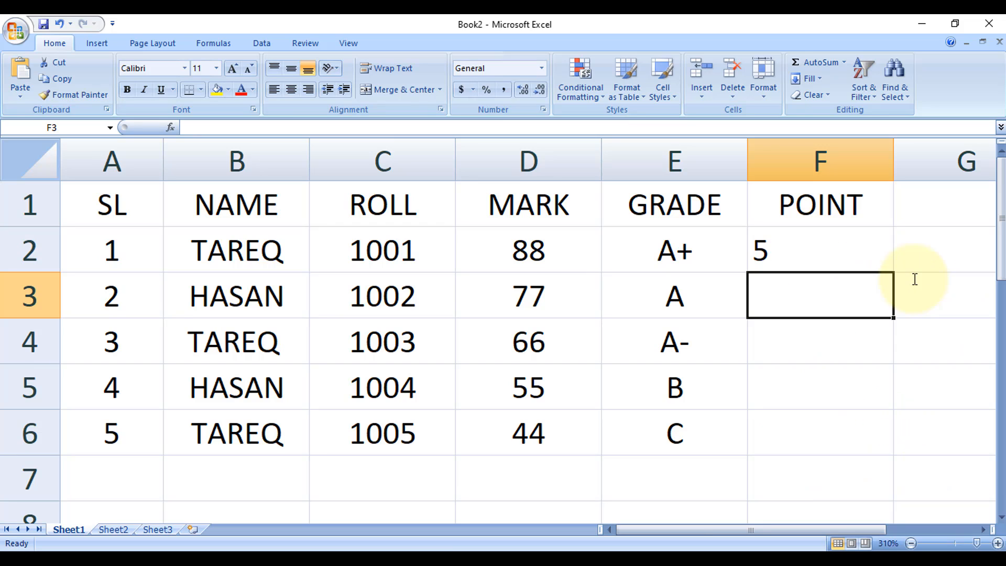
# - Center the point in F2 horizontally and fill its formula down the POINT column through F6
pyautogui.click(872, 257)
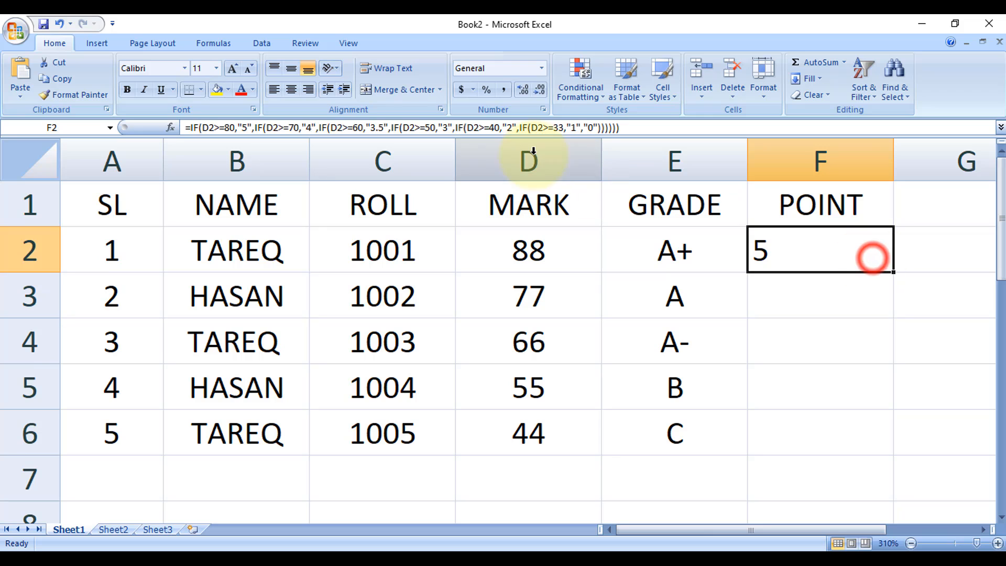
pyautogui.click(292, 89)
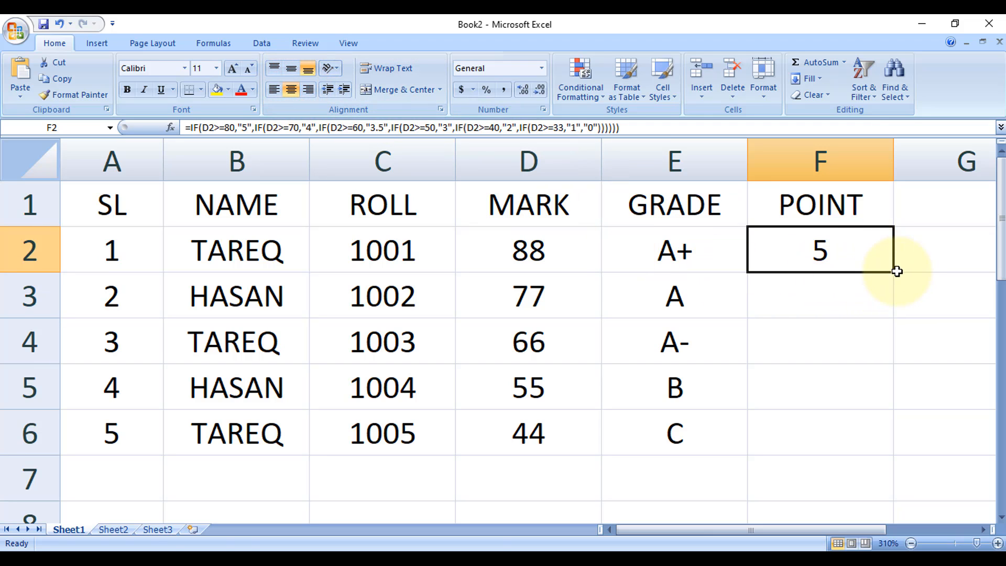
pyautogui.moveTo(895, 271); pyautogui.dragTo(885, 425)
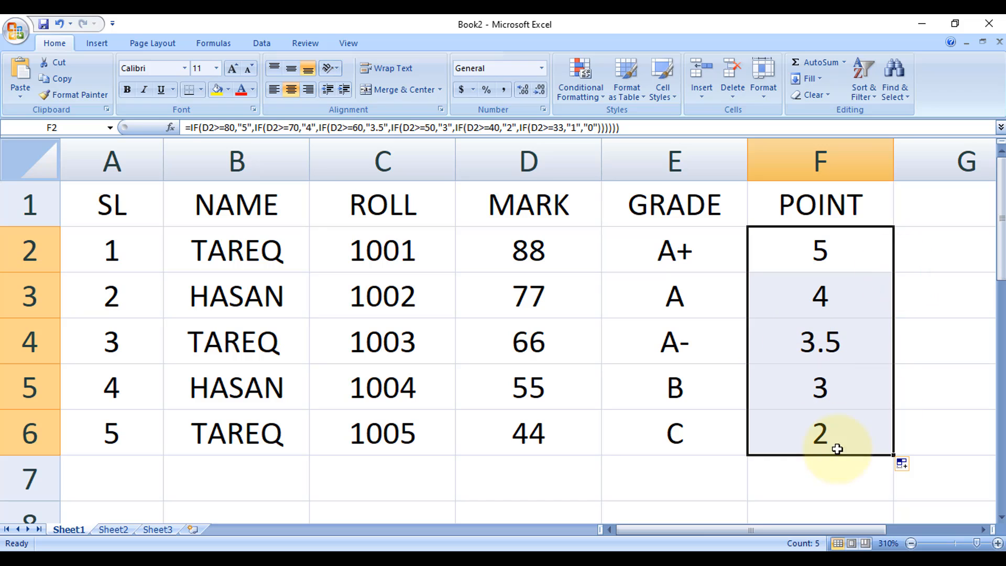
pyautogui.click(688, 485)
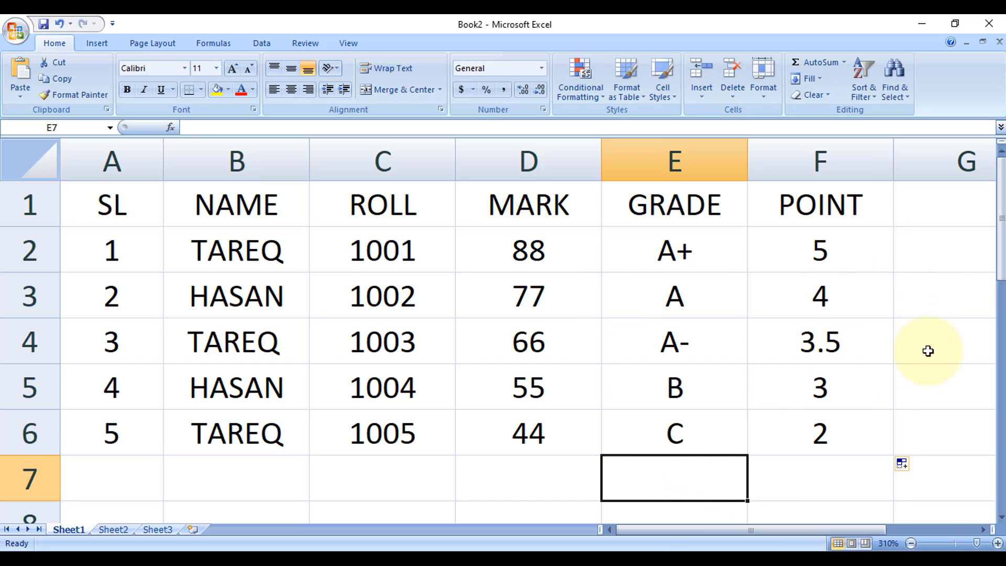
# - Review the complete nested IF formula in cell E2 without changing it
pyautogui.click(701, 247)
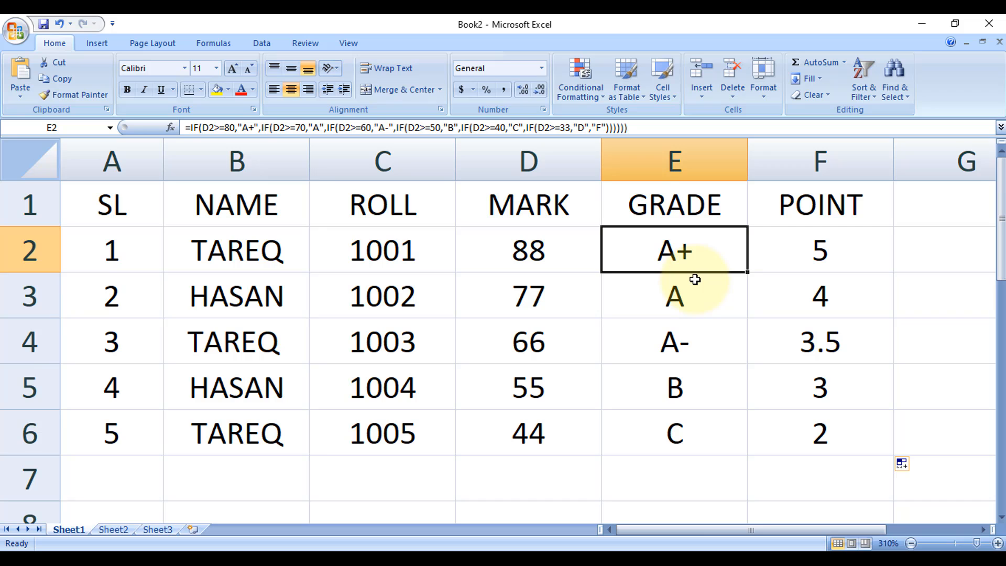
pyautogui.doubleClick(715, 251)
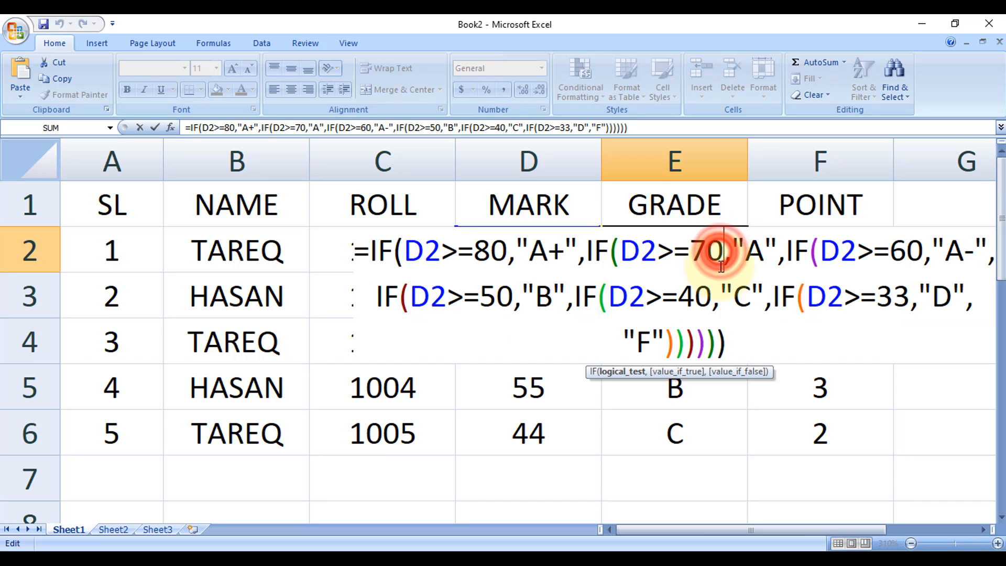
pyautogui.moveTo(361, 251); pyautogui.dragTo(741, 336)
pyautogui.click(804, 337)
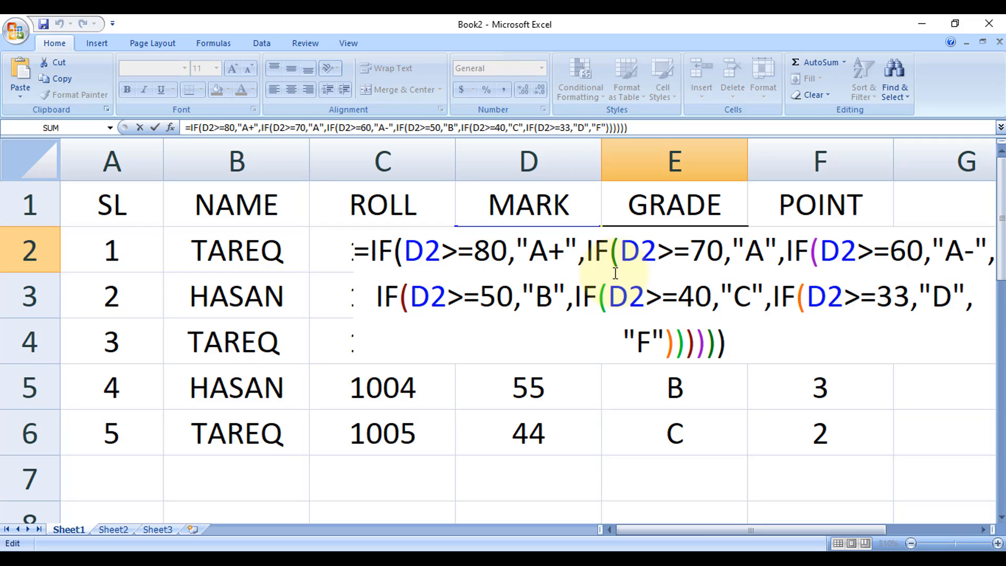
pyautogui.press('Return')
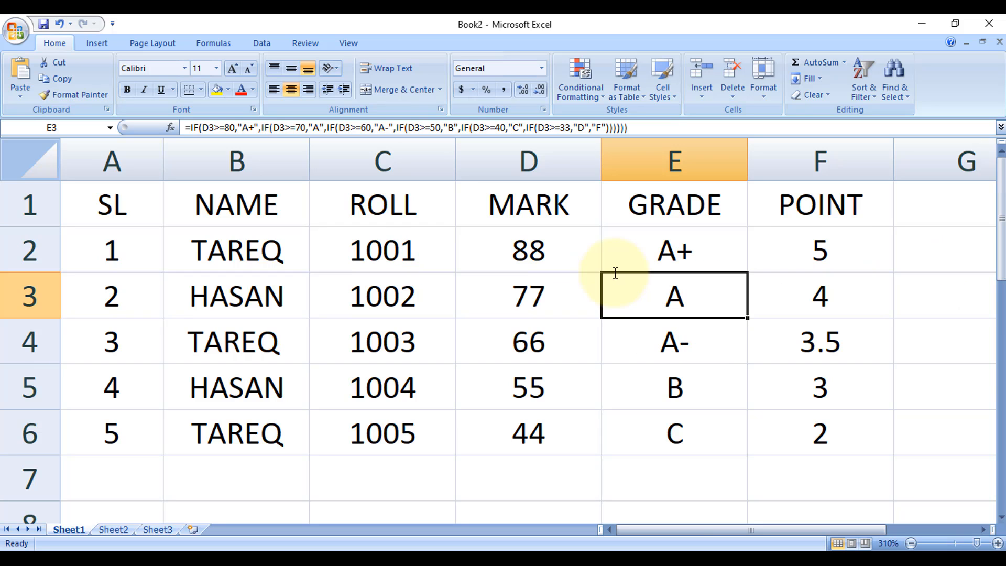